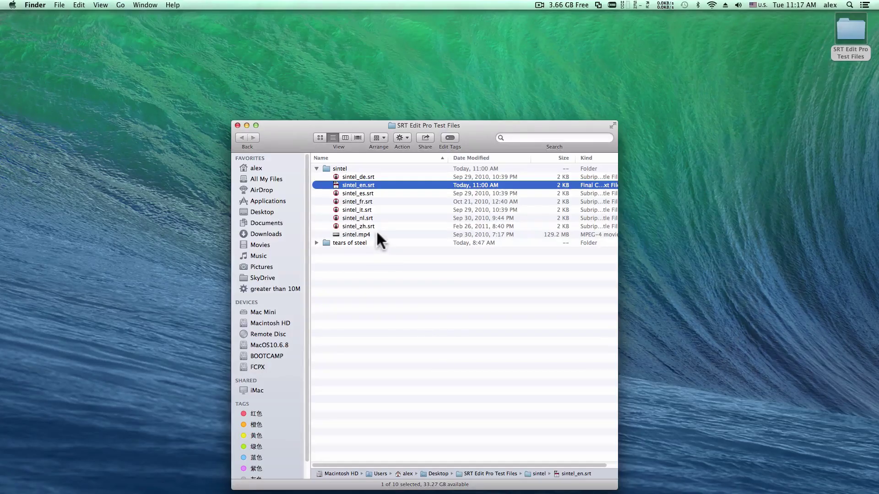
- Open SRT Edit Pro and load the movie sintel.mp4 and the subtitle file sintel_en.srt from the sintel folder
left_click(376, 232)
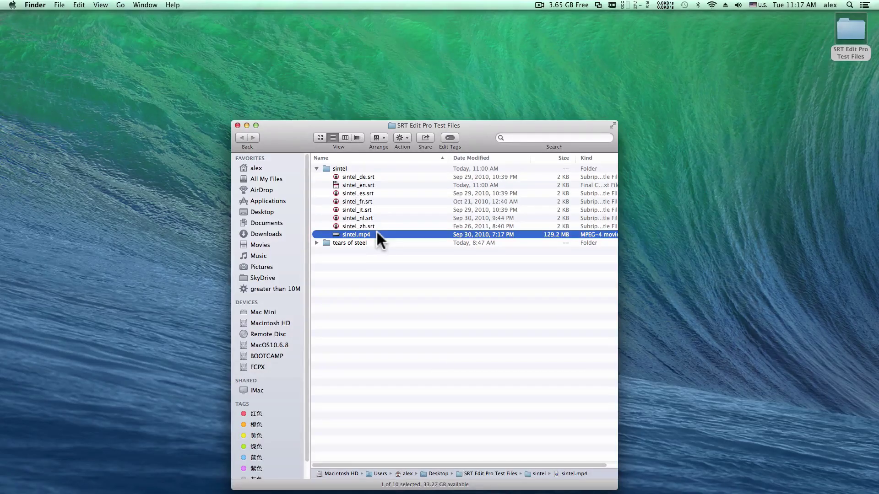
left_click(375, 183)
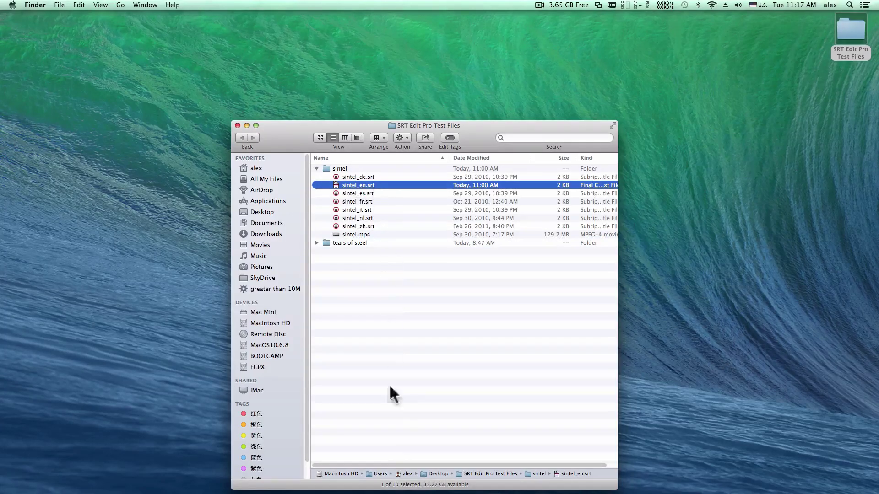
left_click(379, 478)
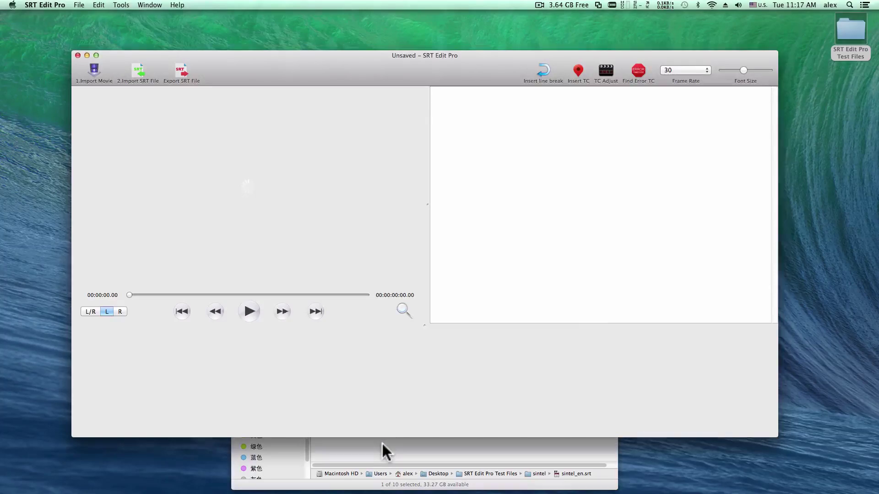
left_click(382, 442)
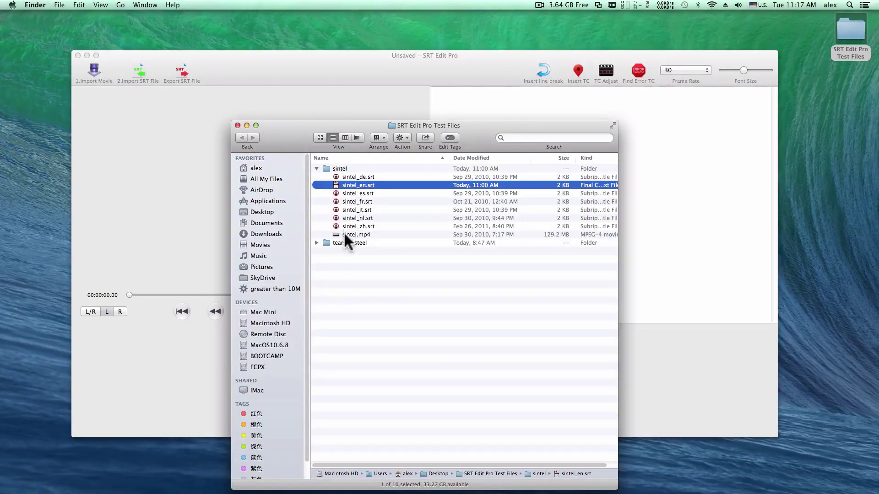
left_click_drag(344, 231, 155, 211)
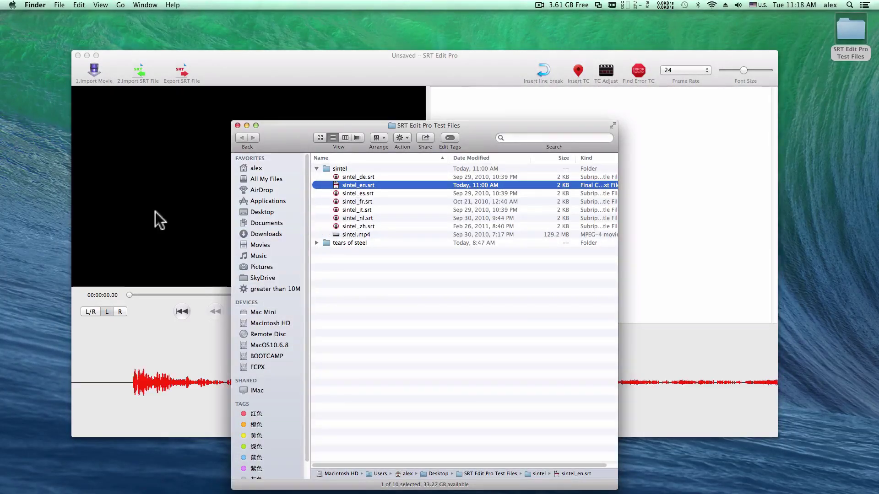
left_click_drag(353, 184, 553, 103)
left_click(552, 106)
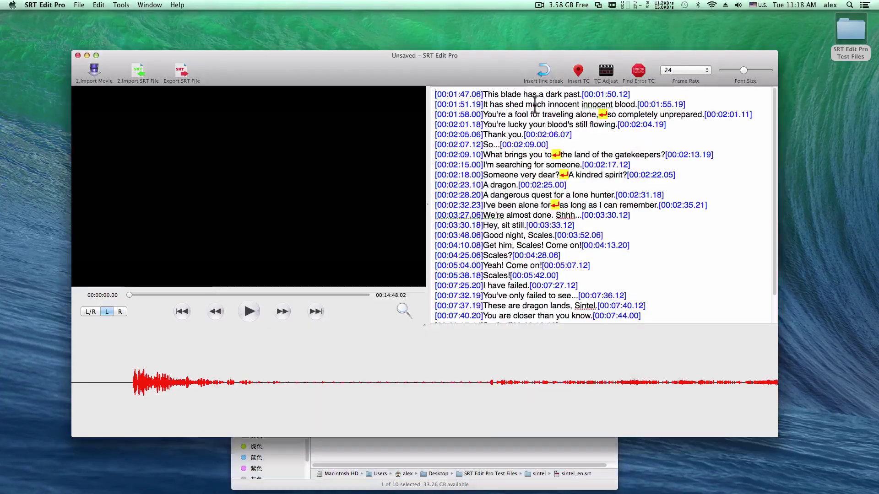
- Preview the first subtitle at its start and end time codes, play the movie from its start, and check the second subtitle's start
left_click(460, 93)
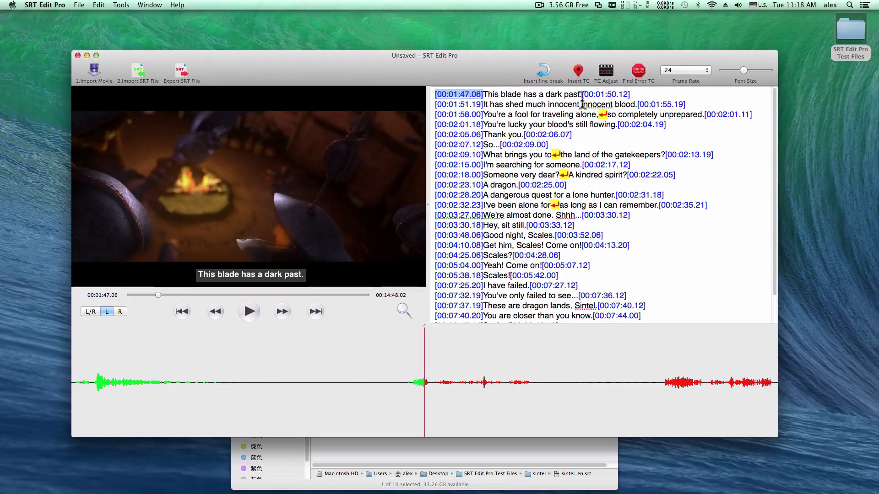
left_click(603, 94)
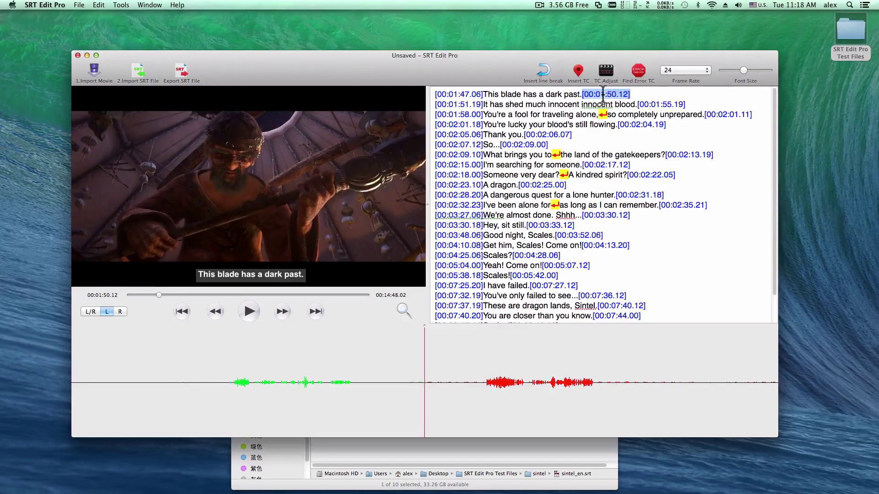
left_click(456, 93)
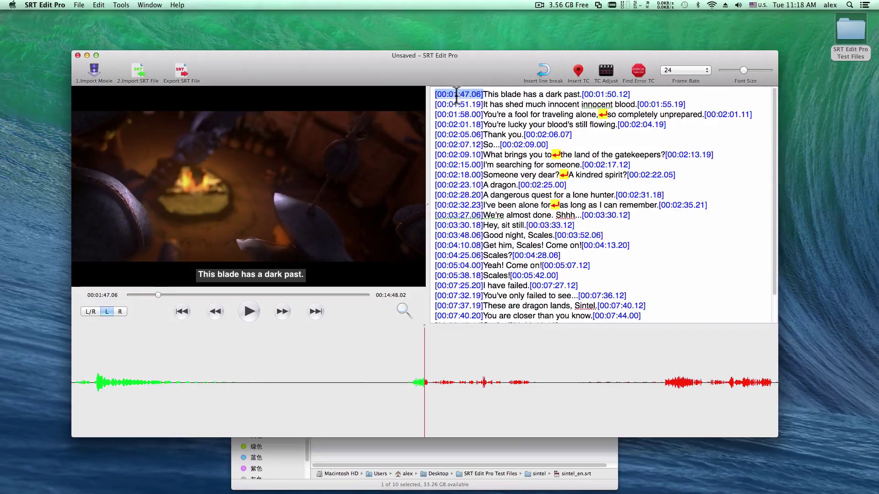
left_click(249, 318)
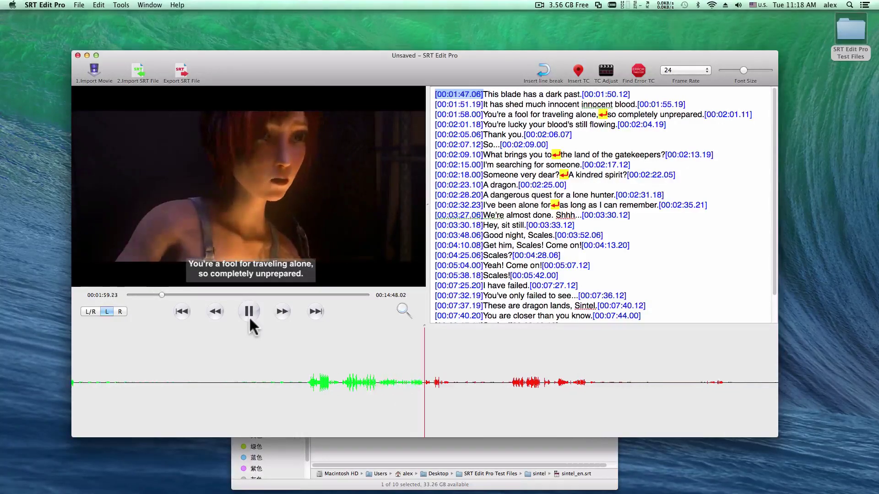
left_click(249, 311)
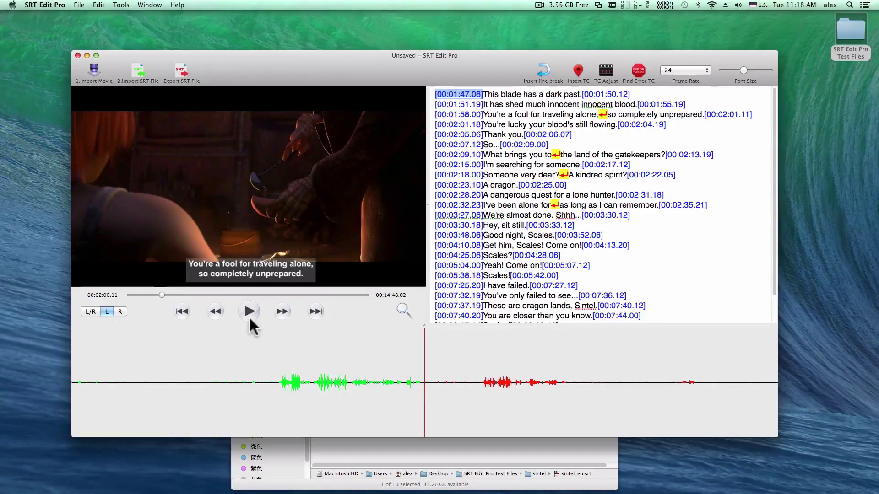
left_click(469, 104)
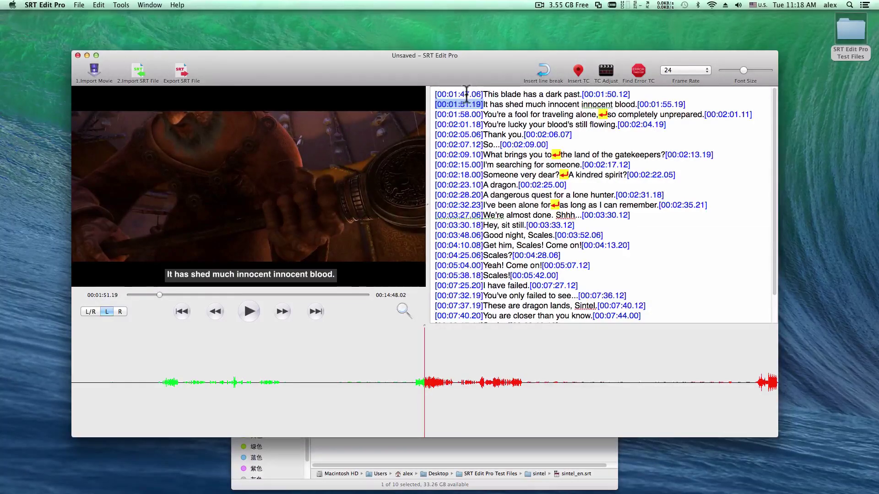
- Shift the start time code of "This blade has a dark past." earlier to 00:01:46.20
left_click(466, 94)
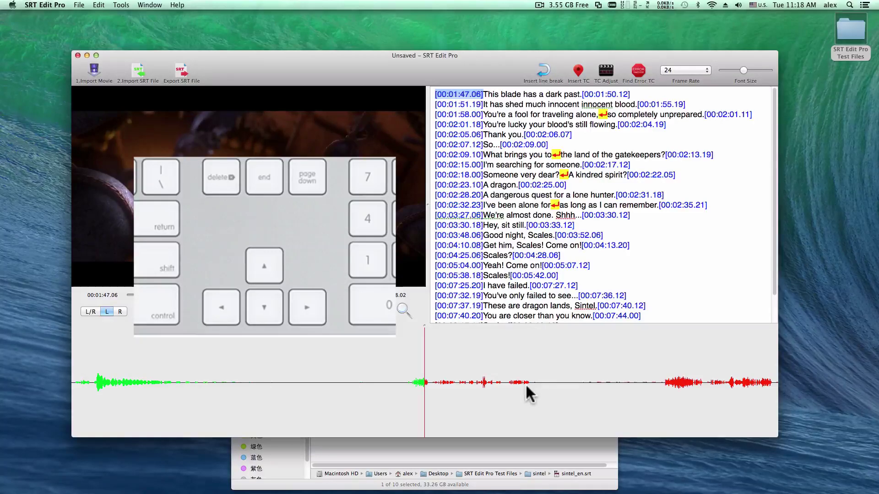
key("Left")
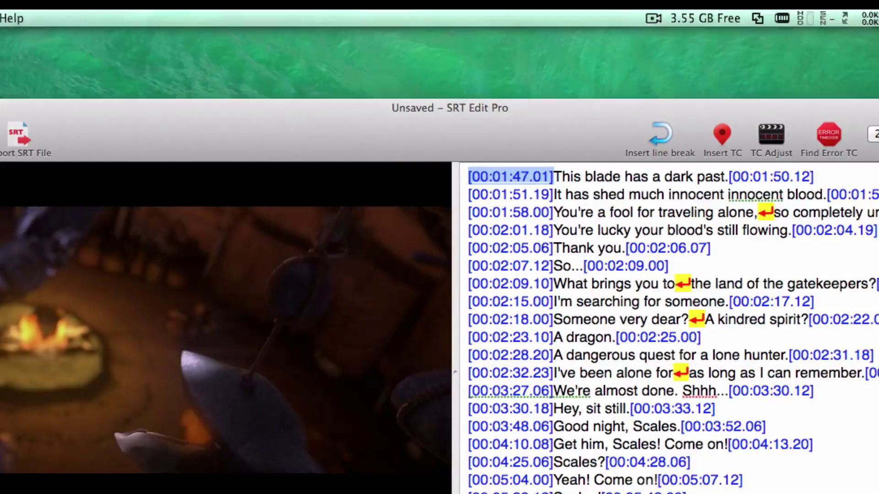
key("super+t")
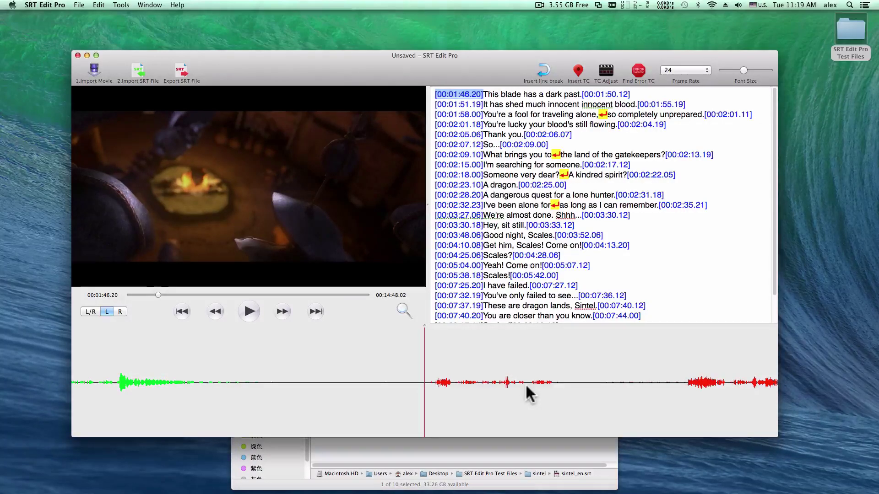
- Move the second subtitle's start time code to 00:01:51.14 and the third subtitle's start to 00:01:57.19
key("Down")
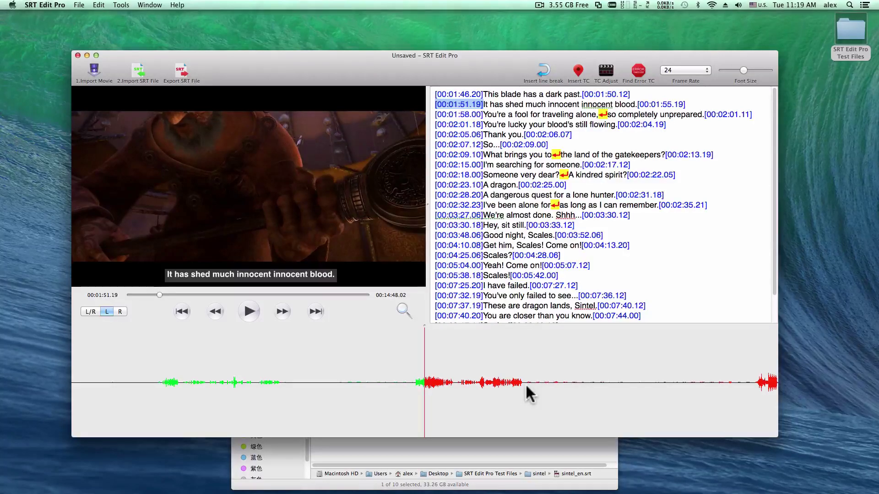
key("Left")
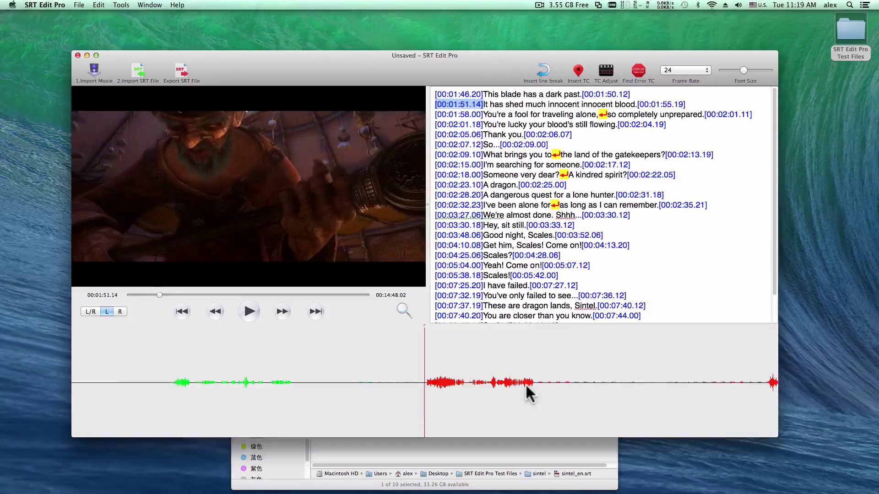
key("Down")
key("Left")
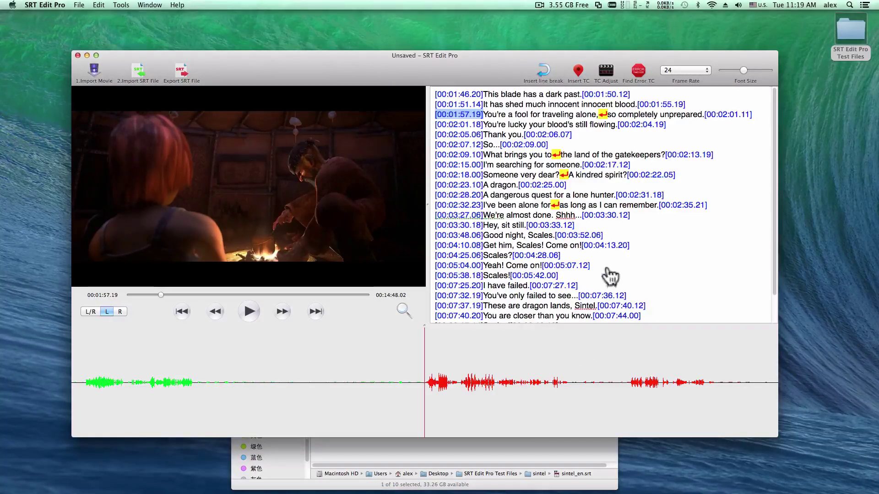
- Shift the time codes of the subtitles from "This blade has a dark past." through "Hey, sit still." backward by 5 frames
left_click_drag(596, 230, 428, 89)
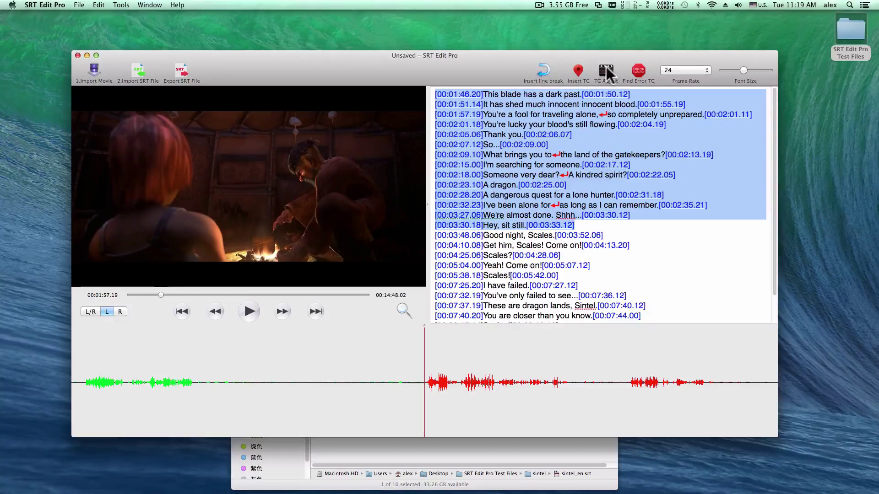
left_click(606, 67)
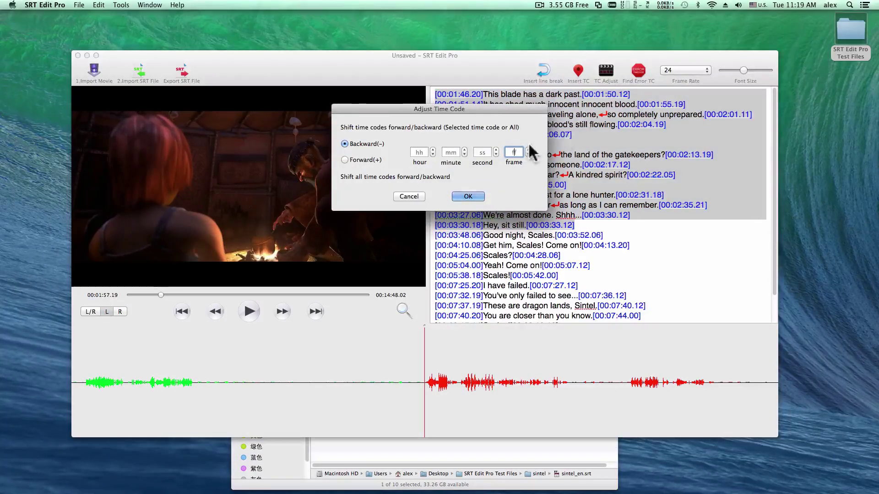
type("4")
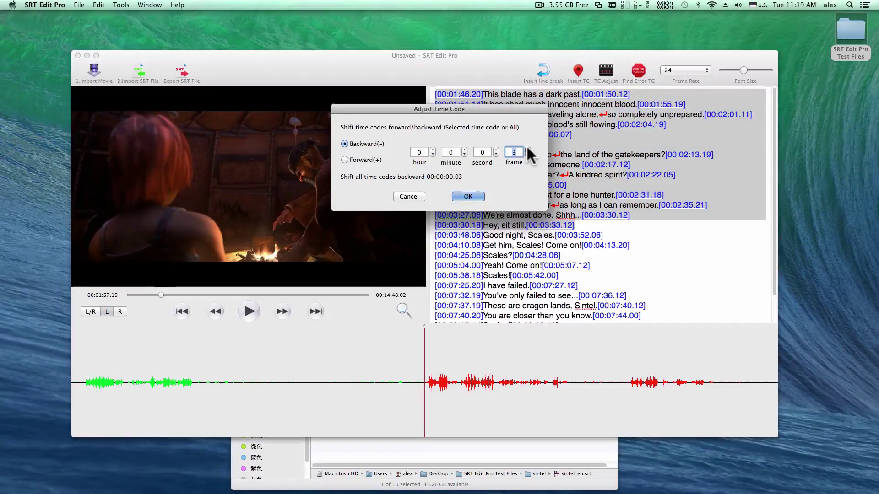
left_click(527, 149)
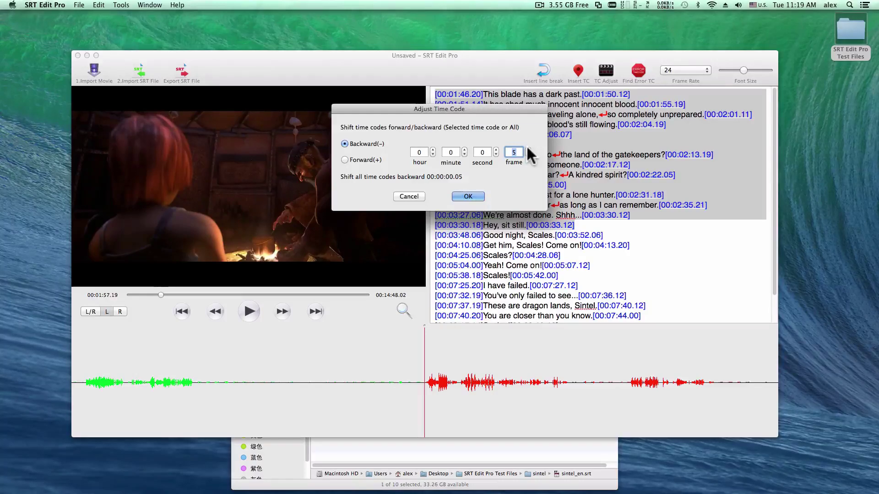
left_click(467, 196)
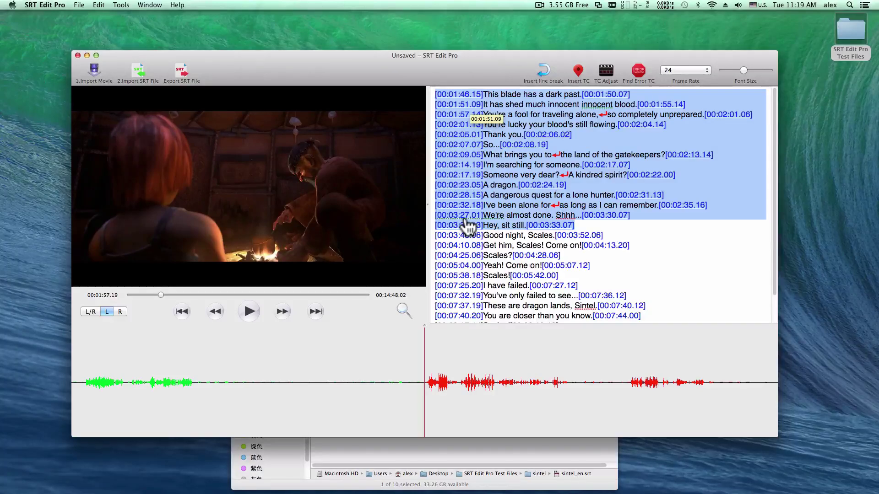
- Delete the duplicated word "innocent" from the second subtitle
left_click(568, 106)
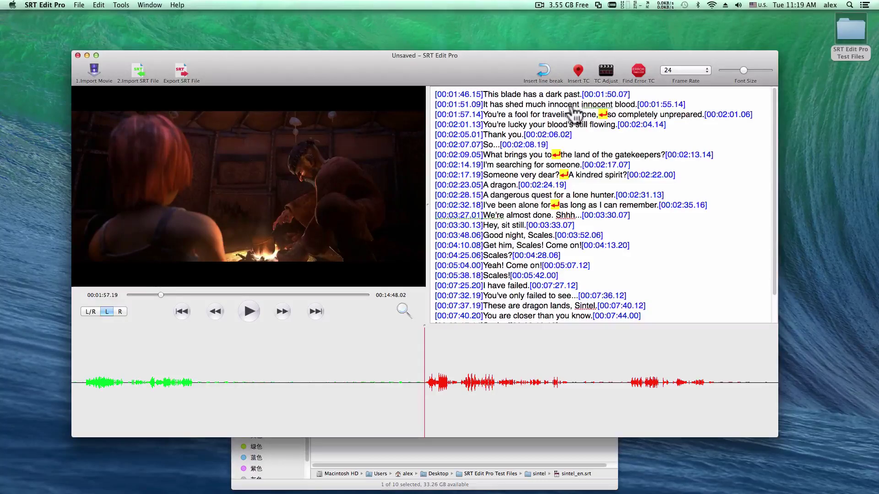
double_click(568, 106)
key("BackSpace")
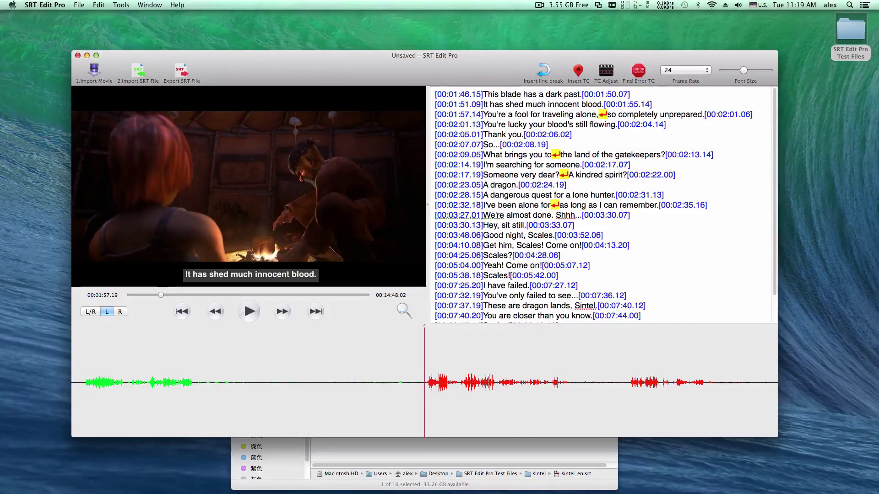
- Remove the line break after "You're a fool for traveling alone," and insert it again at the same place
left_click(608, 118)
key("BackSpace")
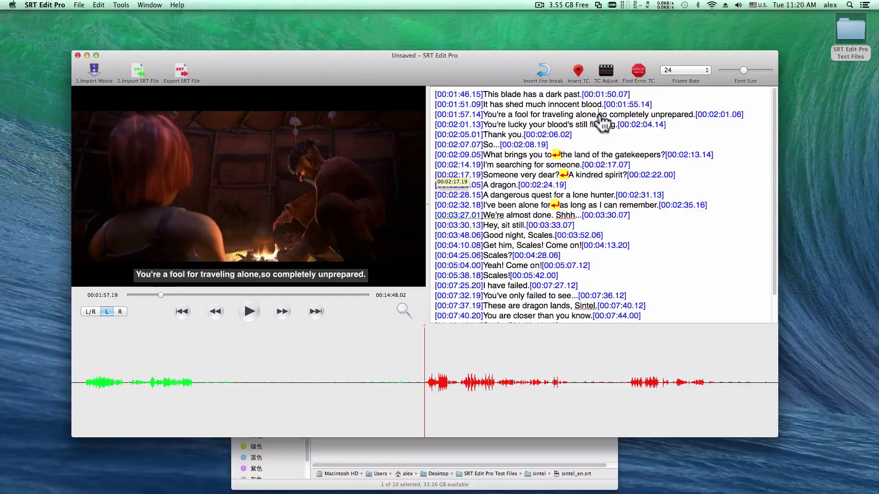
left_click(547, 71)
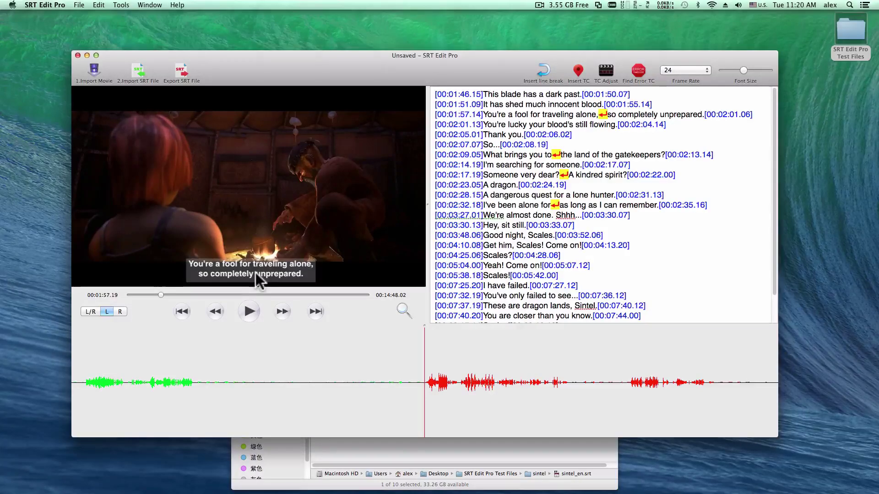
- Replace the line break marker in the third subtitle with a split that puts "so completely unprepared." on its own row
left_click(608, 120)
key("BackSpace")
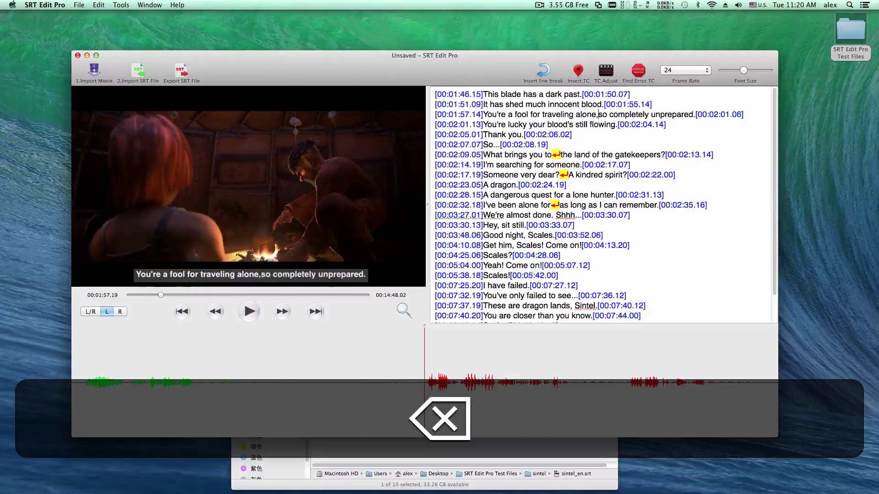
key("Return")
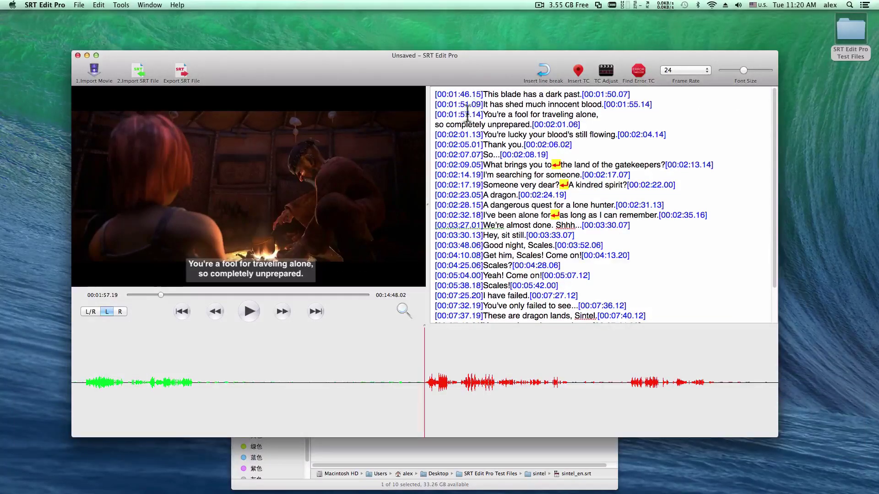
- Insert the time code 00:01:59.02 before "so completely unprepared." and replay from the start of "You're a fool for traveling alone,"
left_click(459, 114)
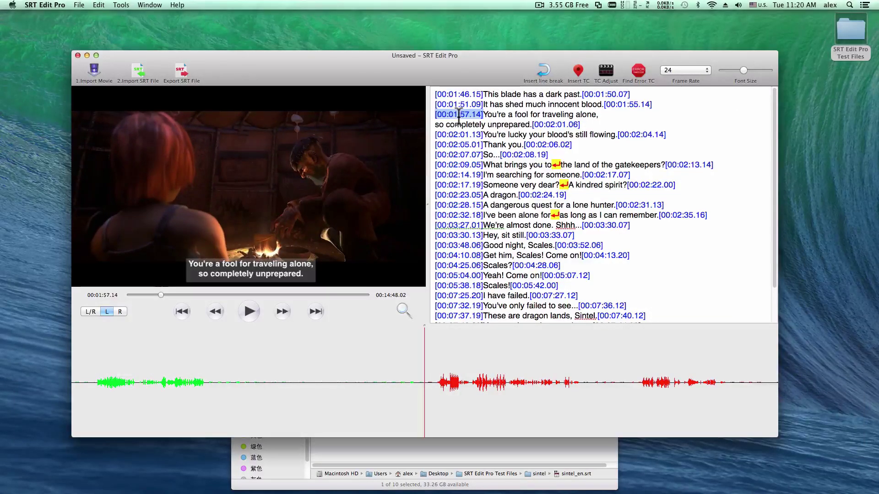
key("Tab")
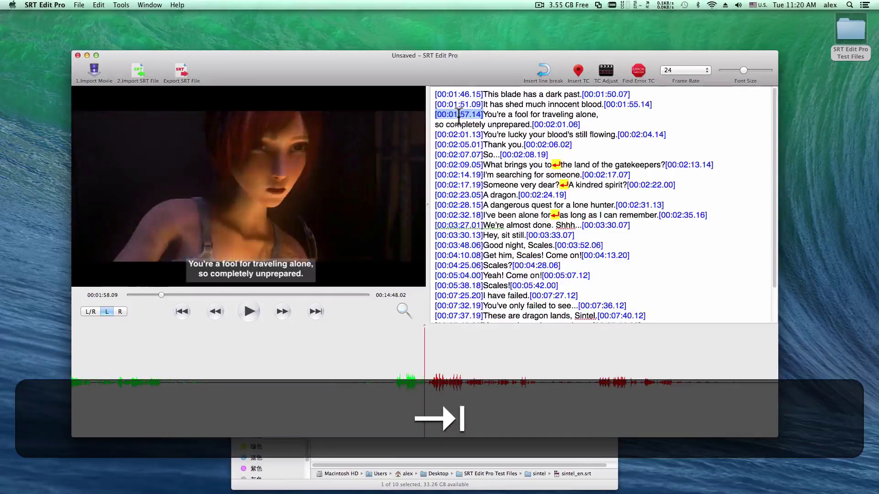
key("Tab")
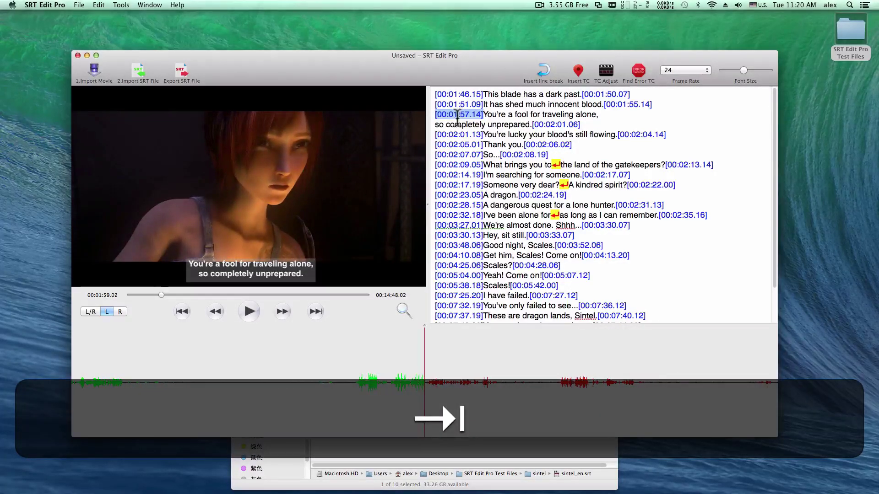
left_click(436, 127)
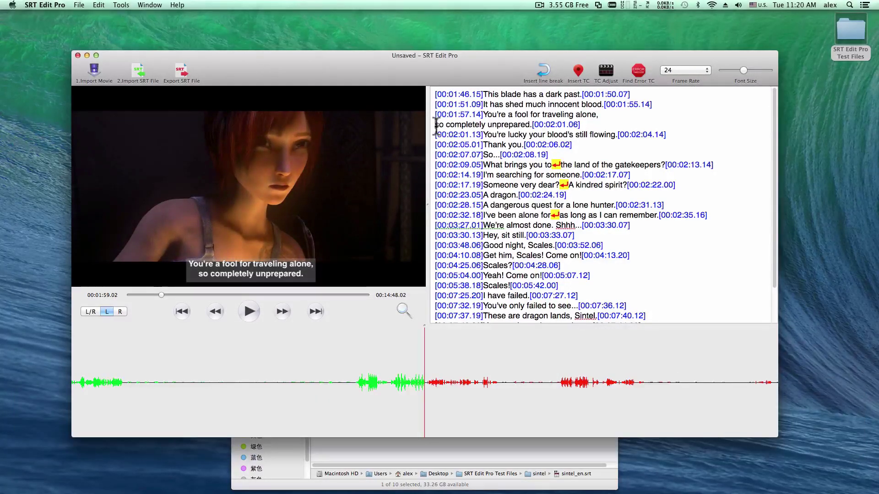
left_click(578, 71)
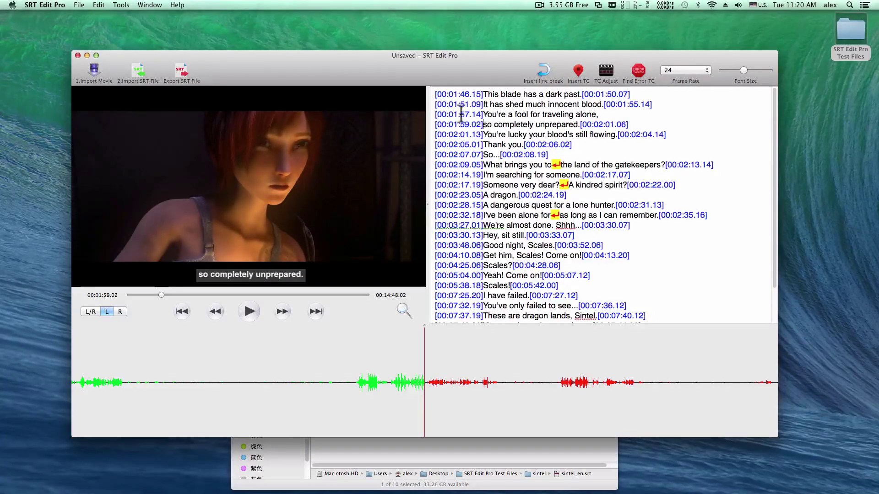
left_click(461, 114)
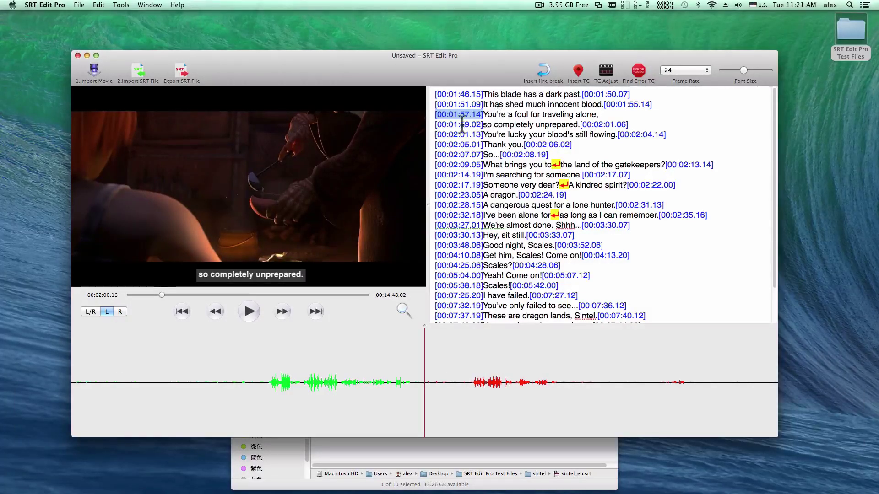
- Delete the time code before "so completely unprepared.", rejoin it with "You're a fool for traveling alone," and insert a line break between them
left_click(462, 123)
key("BackSpace")
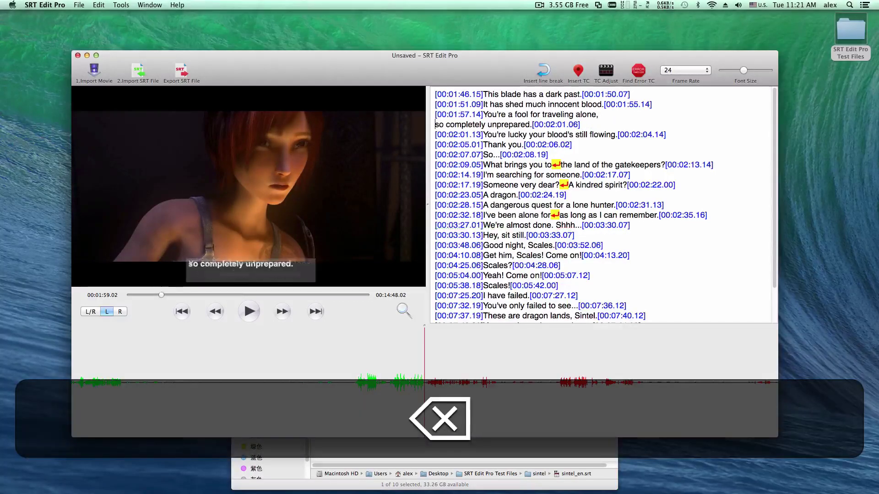
key("BackSpace")
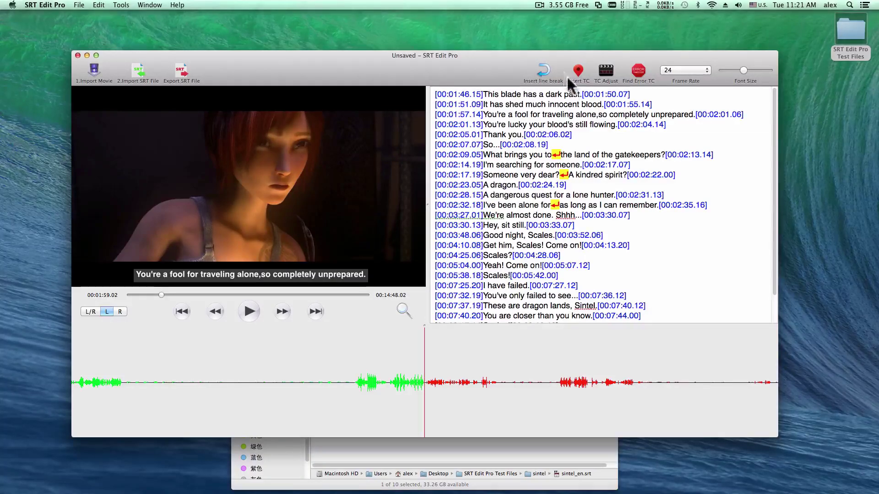
left_click(546, 70)
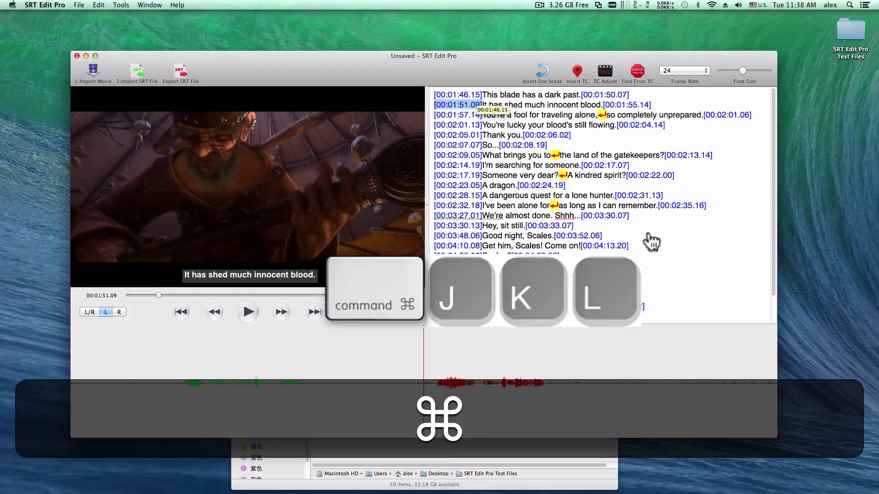
- Move the movie back slightly from the second subtitle, play and pause it, and move forward to 00:01:55.23
key("ctrl+j")
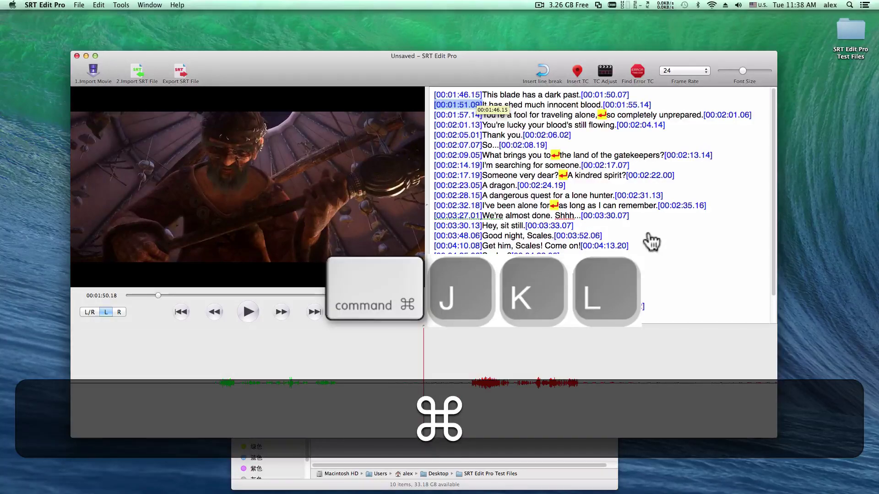
key("super+k")
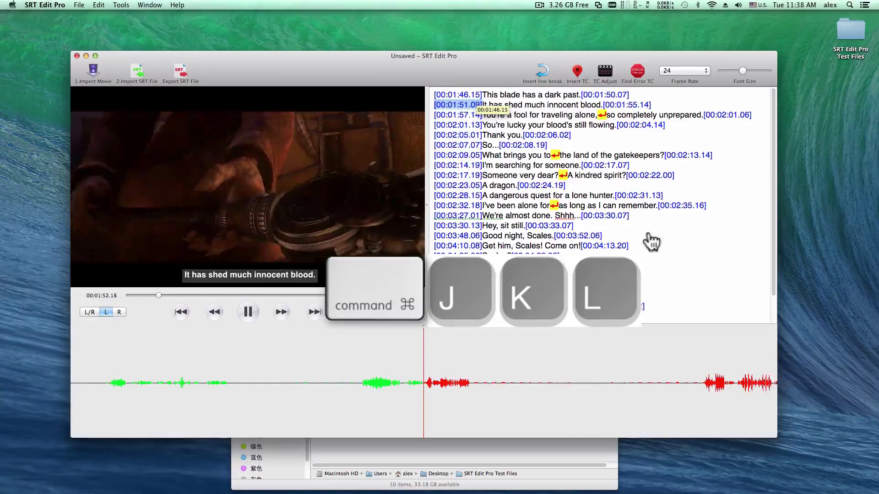
key("super+k")
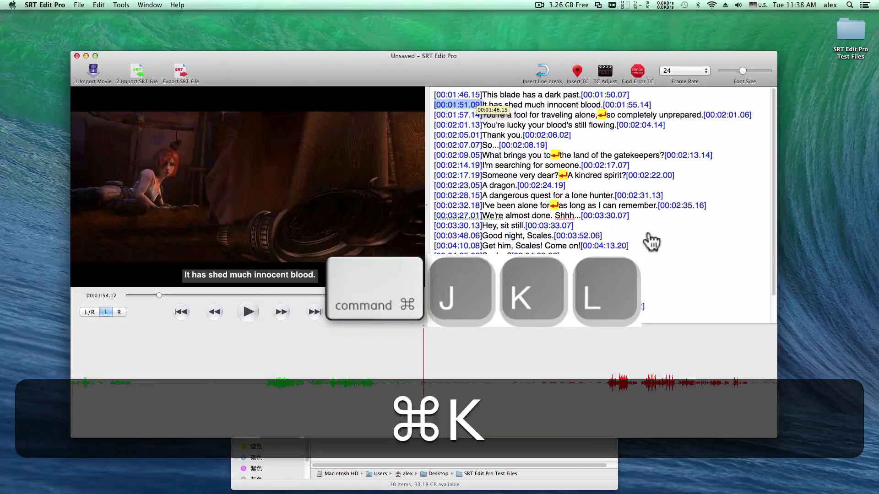
key("super+l")
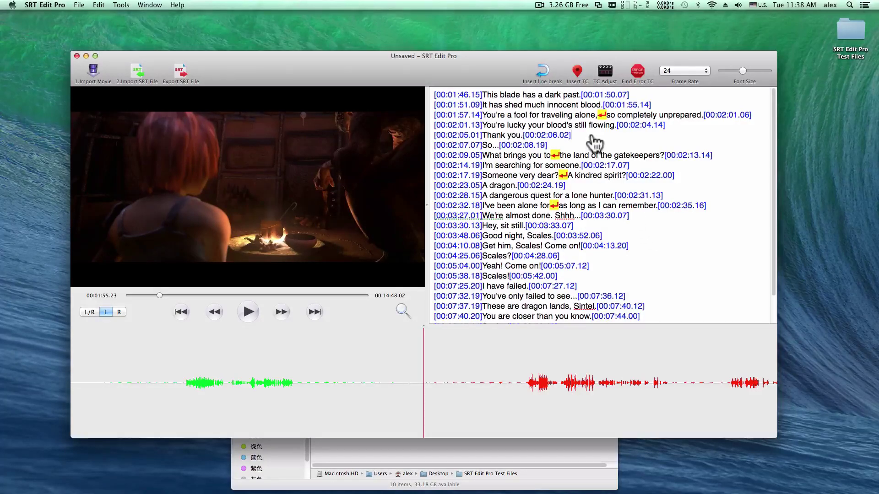
- Insert the time code 00:01:55.23 twice after the "Thank you." subtitle's end time, and delete both insertions
key("super")
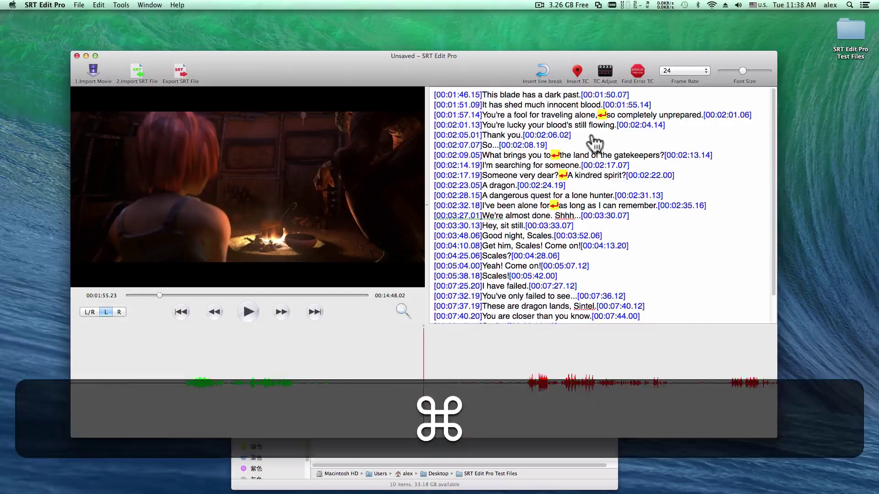
key("super+comma")
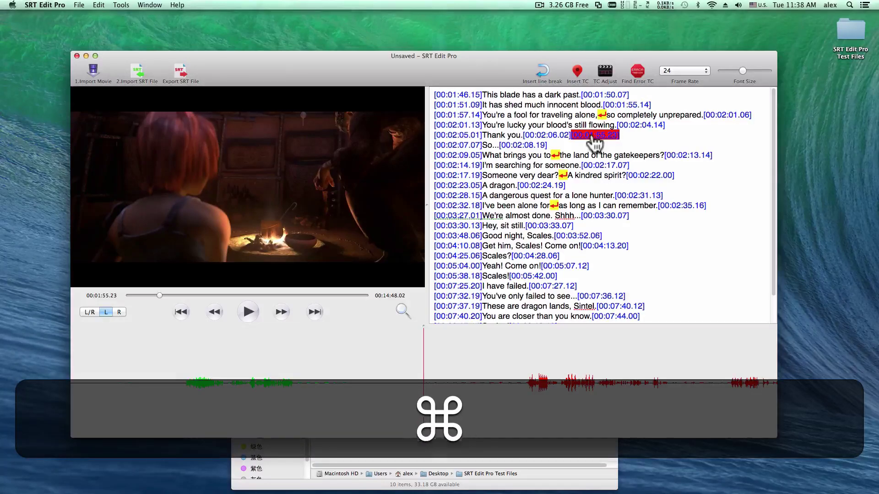
key("F6")
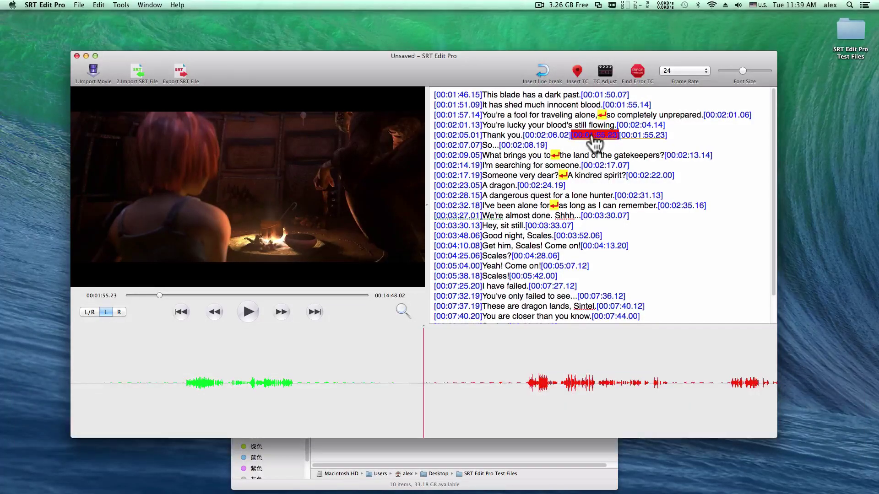
left_click_drag(670, 136, 572, 137)
key("BackSpace")
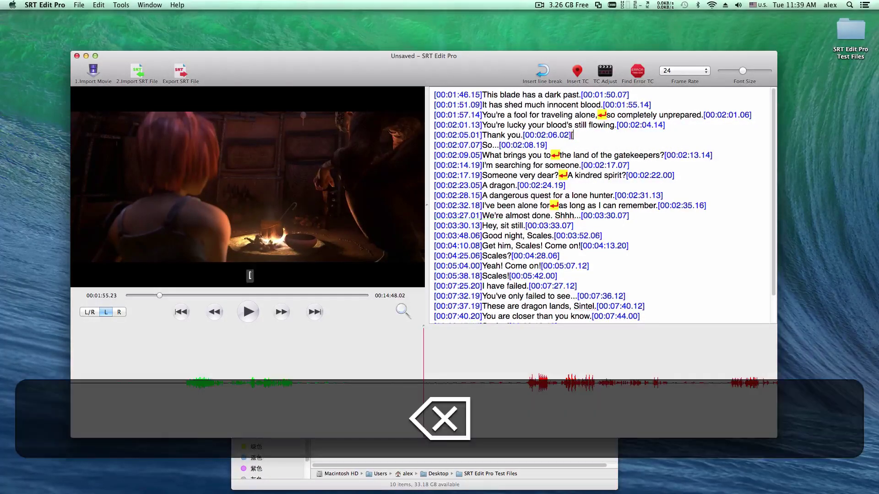
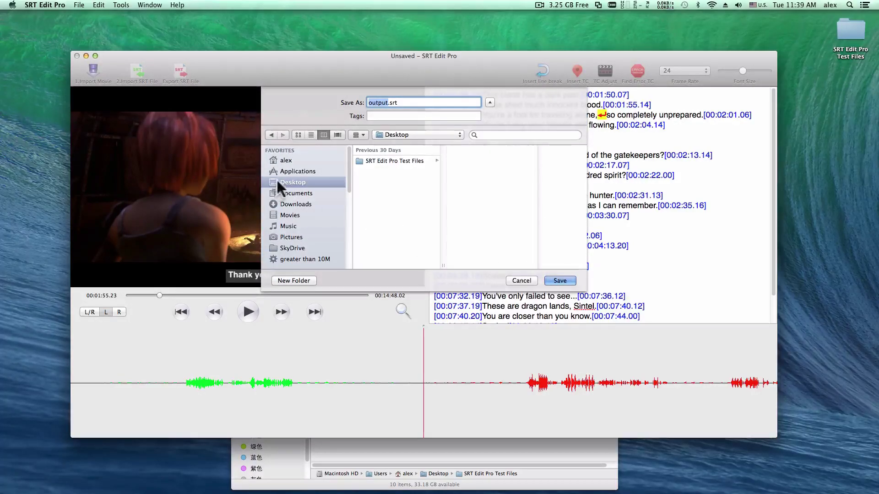
- Export the edited subtitles to the Desktop as output.srt
left_click(558, 280)
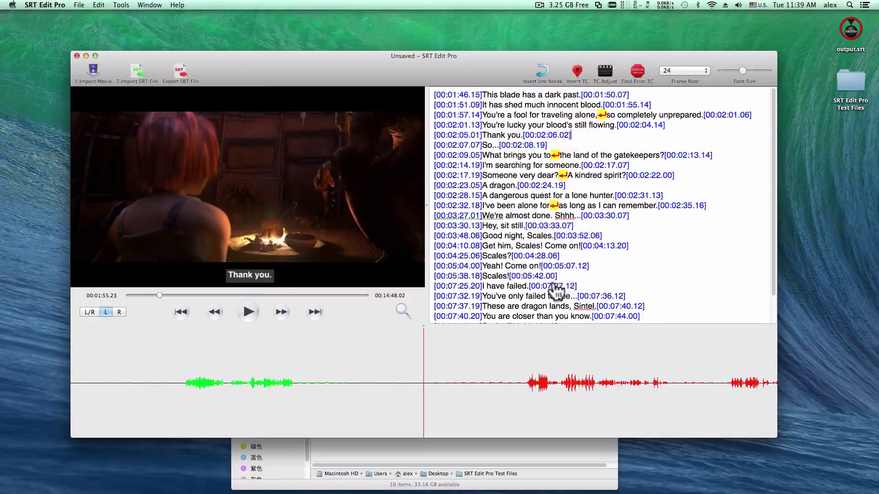
left_click(852, 27)
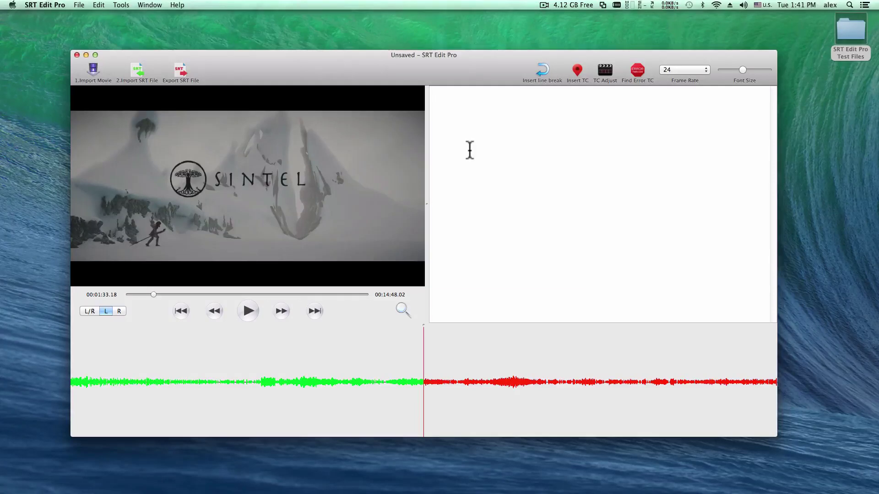
- Play the movie up to the first spoken line, go back to its start, and insert the time code 00:01:47.01
left_click(248, 311)
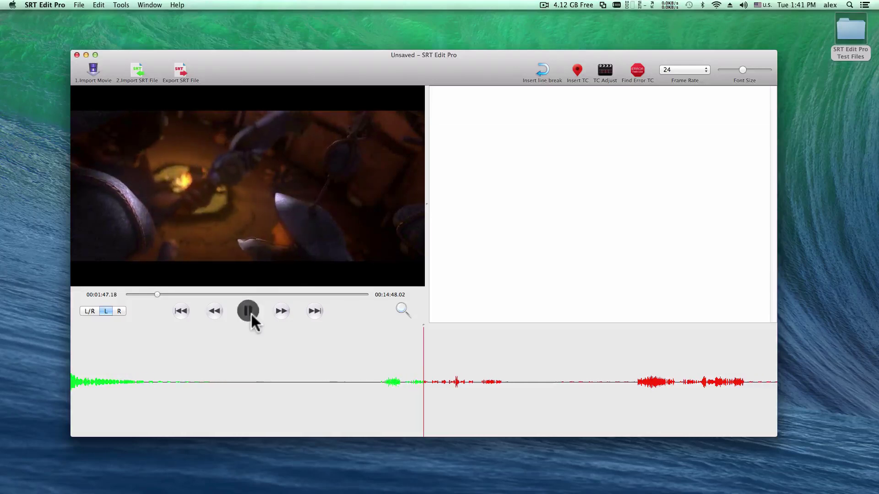
left_click(248, 312)
left_click(216, 310)
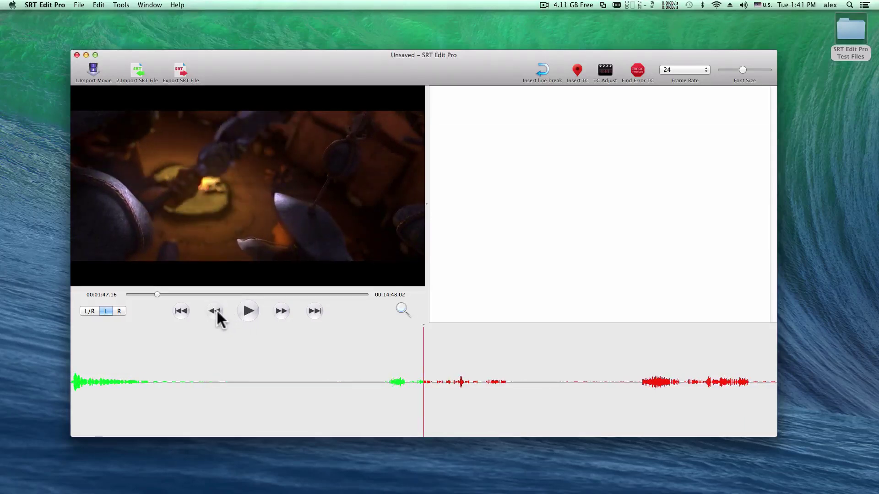
left_click(216, 310)
left_click(216, 310)
left_click(216, 310)
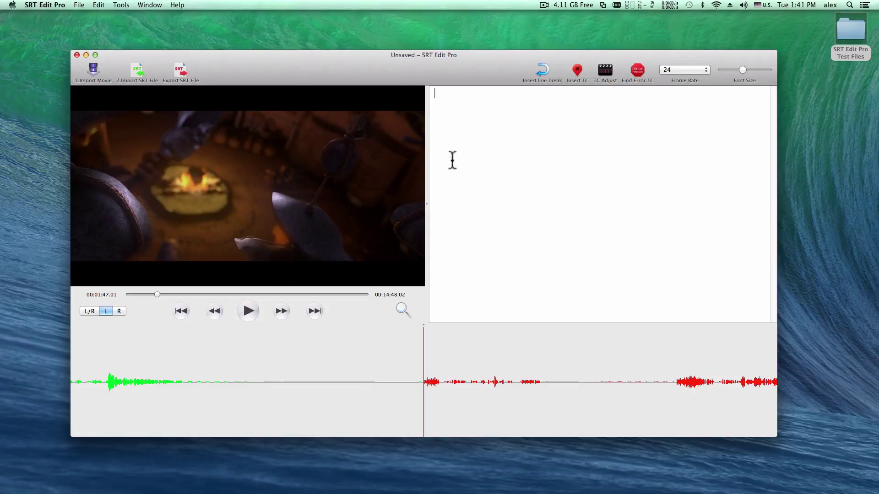
left_click(576, 70)
- Write the first subtitle "this blade has a dark past", end it with the time code 00:01:49.16, and start a new row
left_click(247, 310)
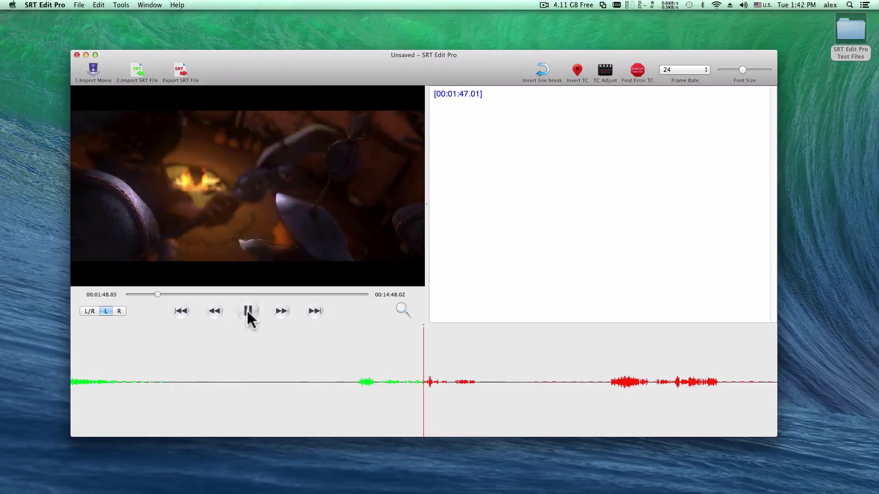
left_click(247, 311)
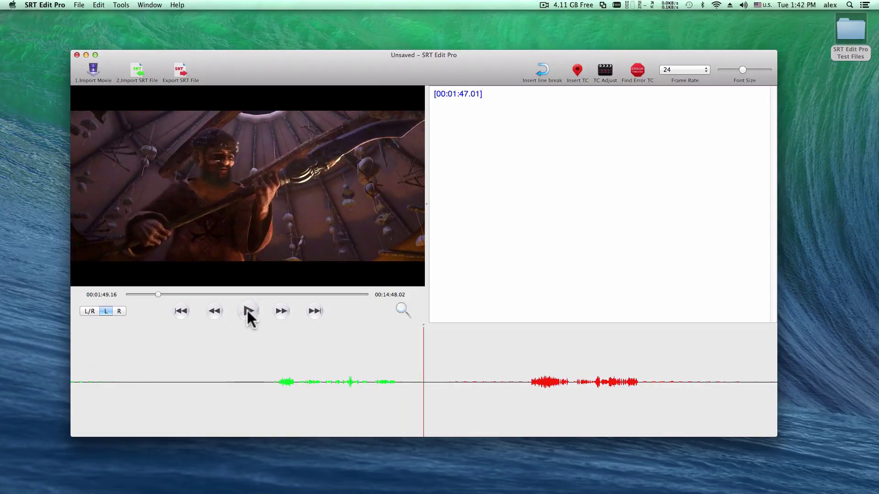
type("this blade ")
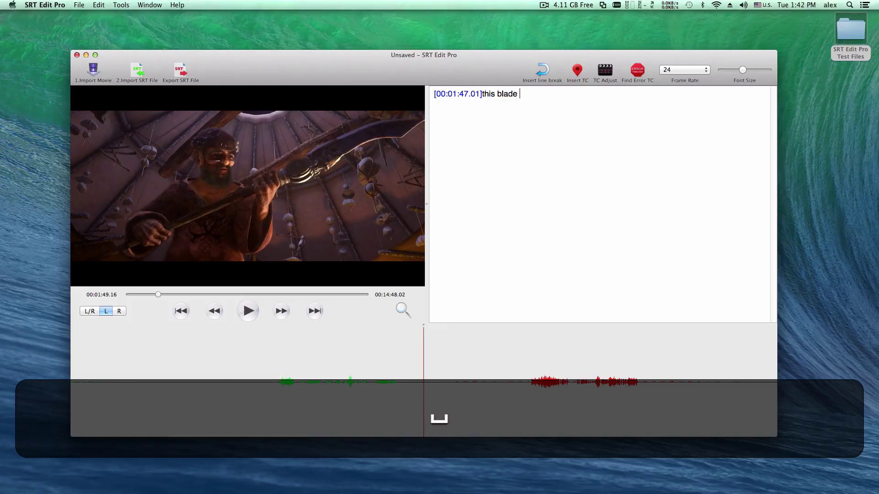
type("has a dark ")
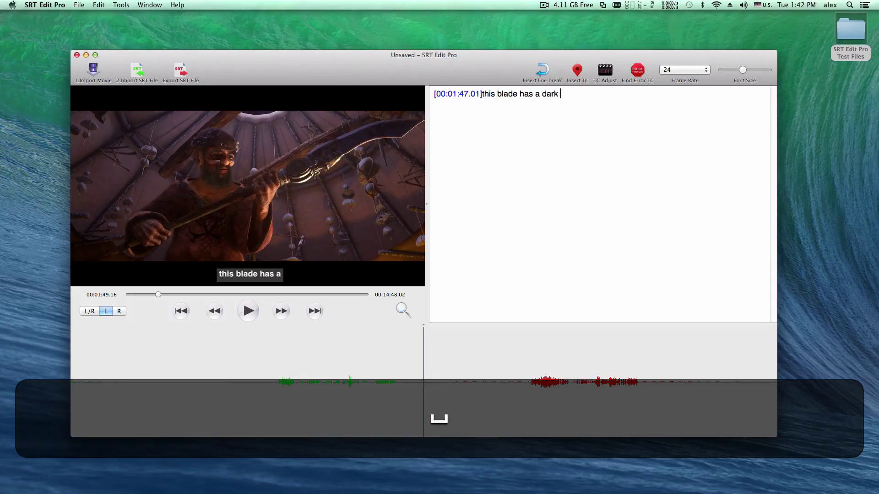
type("past")
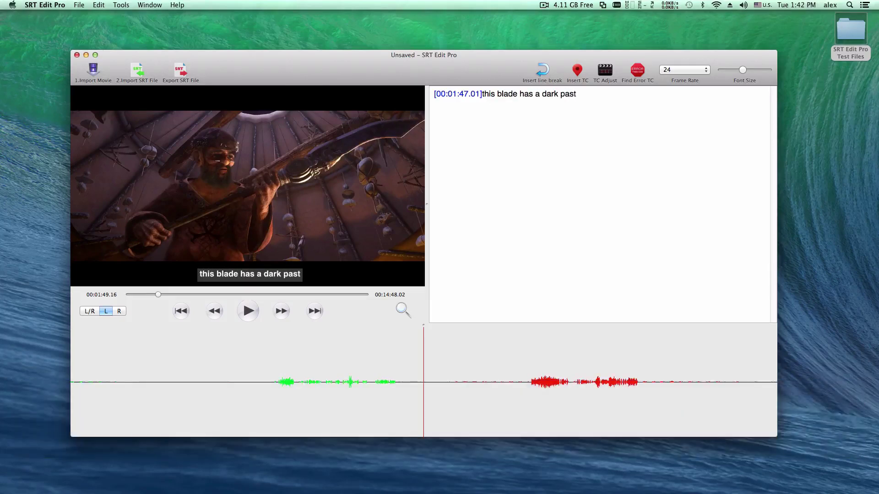
left_click(579, 70)
key("Return")
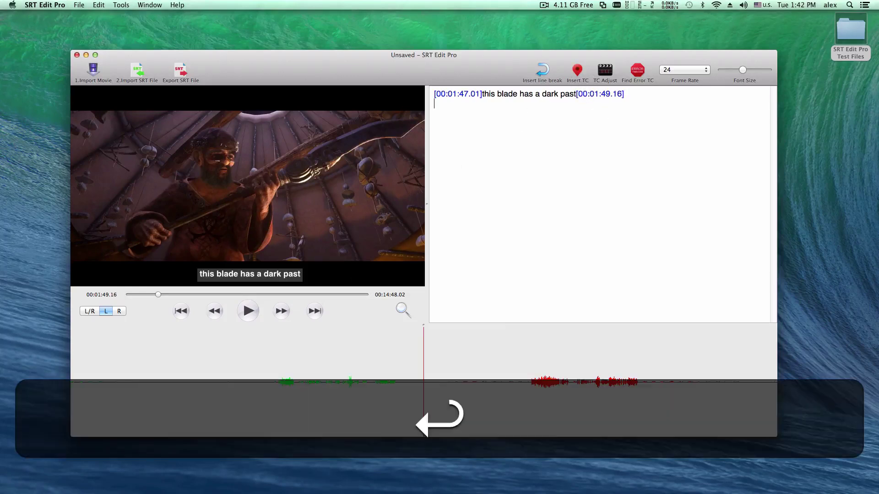
- Add the second subtitle "it has shed much innocent blood" with time codes 00:01:51.13 and 00:01:54.07, followed by a new row
left_click(248, 311)
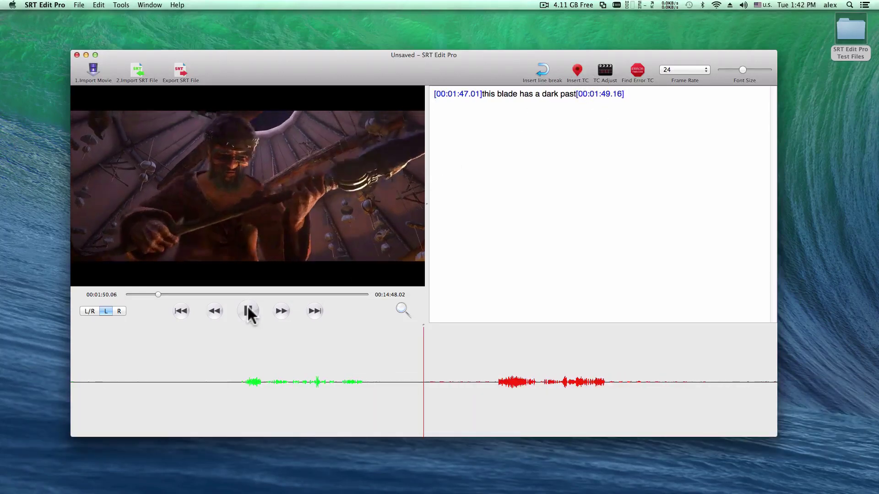
left_click(248, 307)
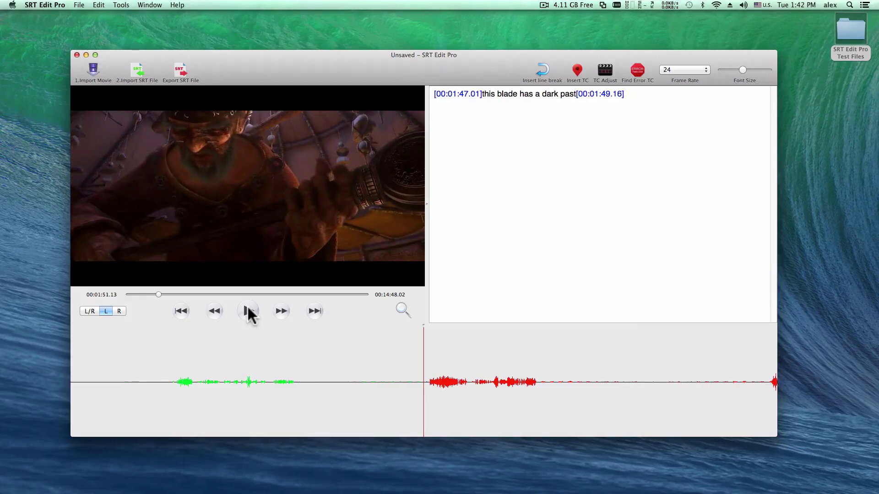
key("F6")
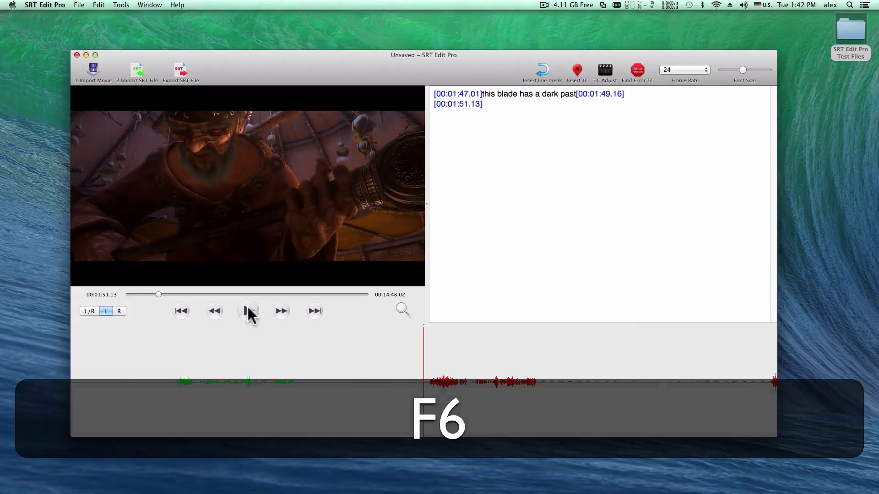
key("Tab")
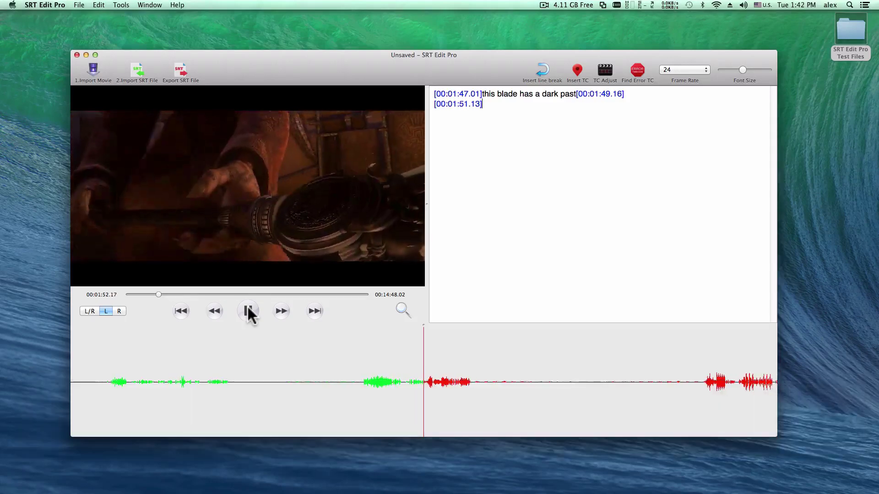
key("Tab")
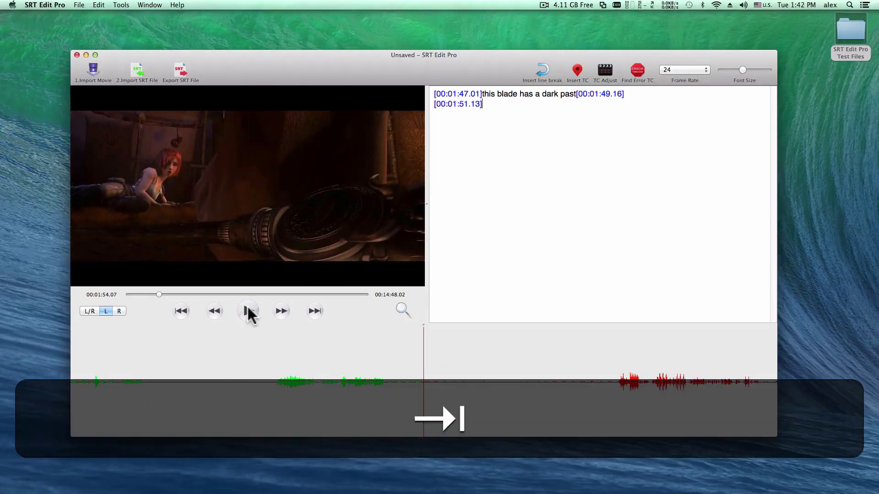
type("it has shed mu")
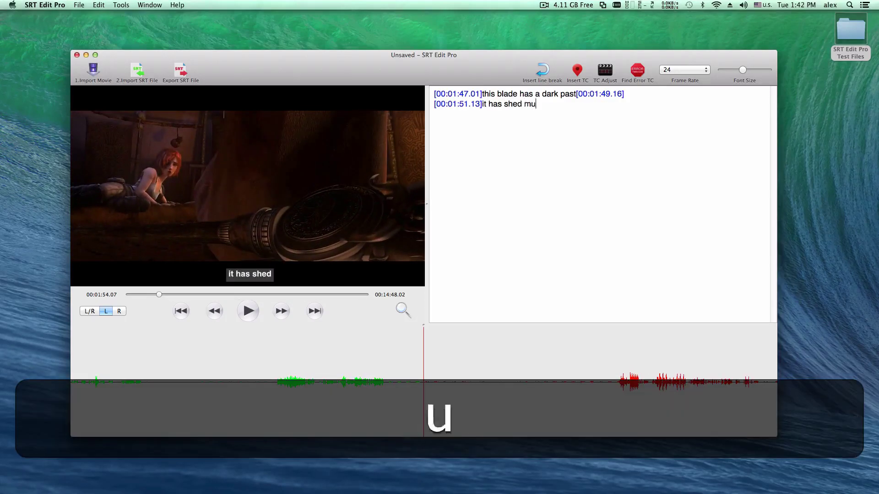
type("ch innocent blood")
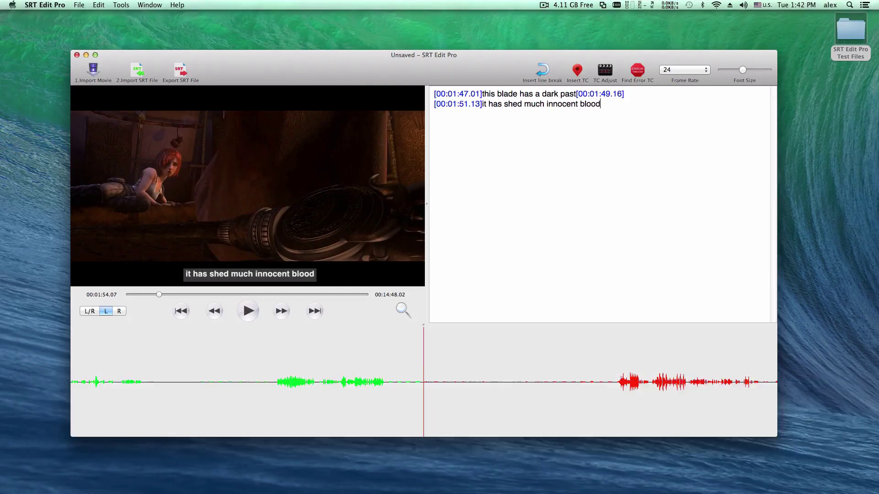
key("super+comma")
key("super+Return")
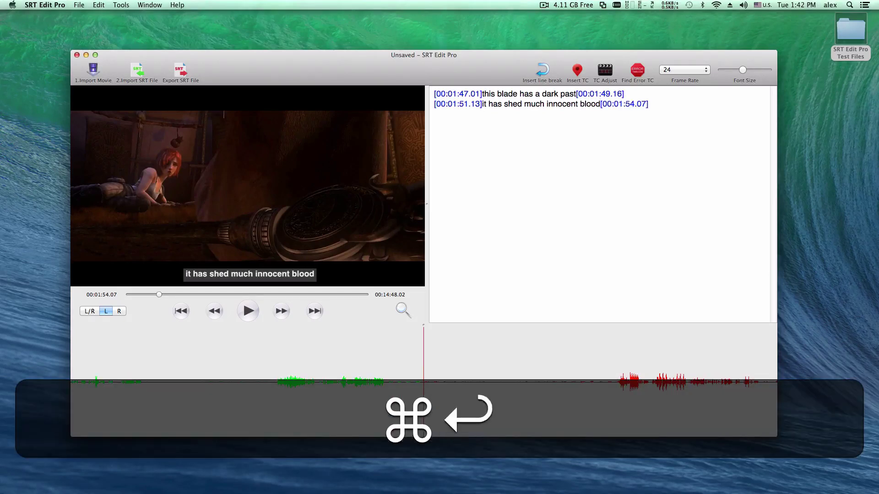
- Add the third subtitle "you're fool for traveling alone" with a line break before "so completely unprepared", timed 00:01:57.13 to 00:02:00.13, followed by a new row
key("Tab")
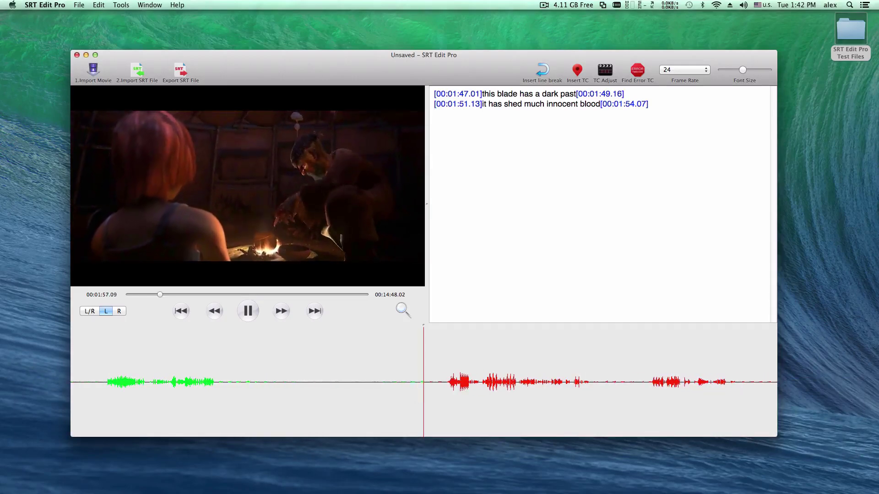
key("Tab")
key("F6")
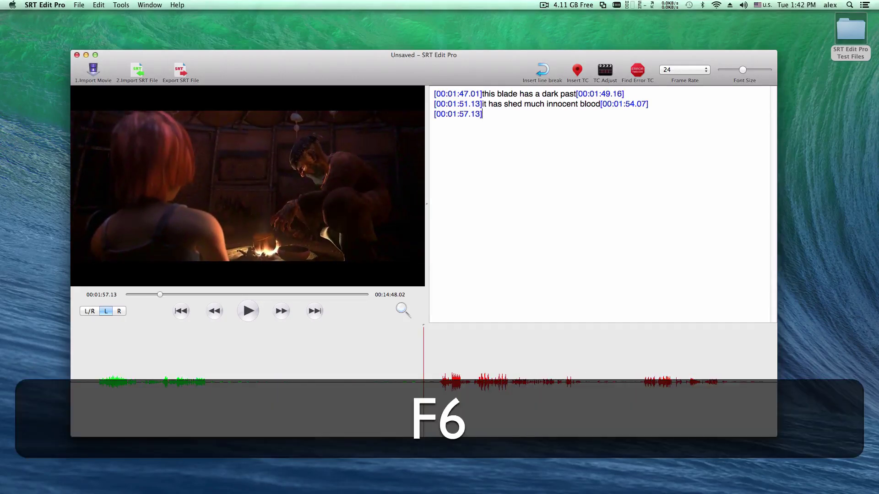
key("Tab")
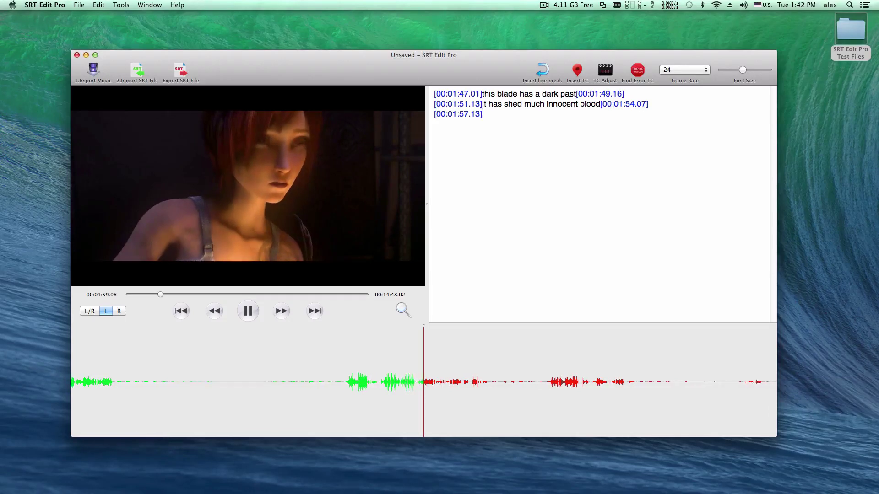
key("Tab")
type("you")
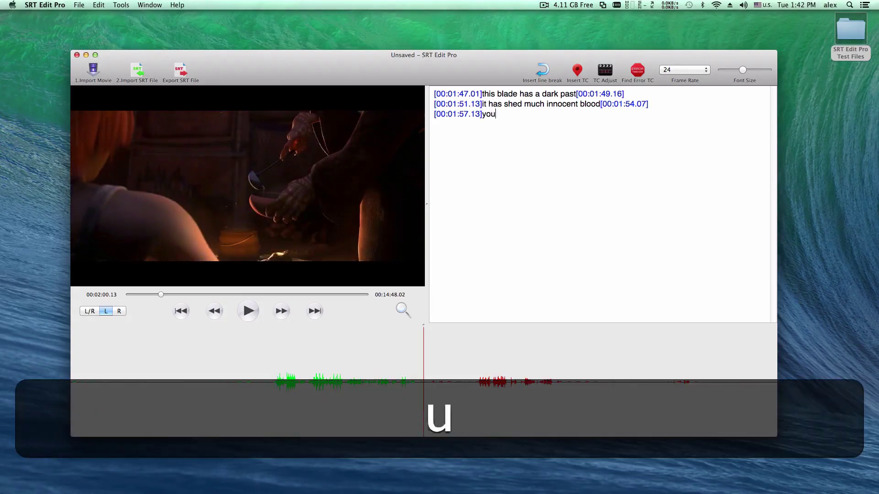
type("'re fool for traveling alone")
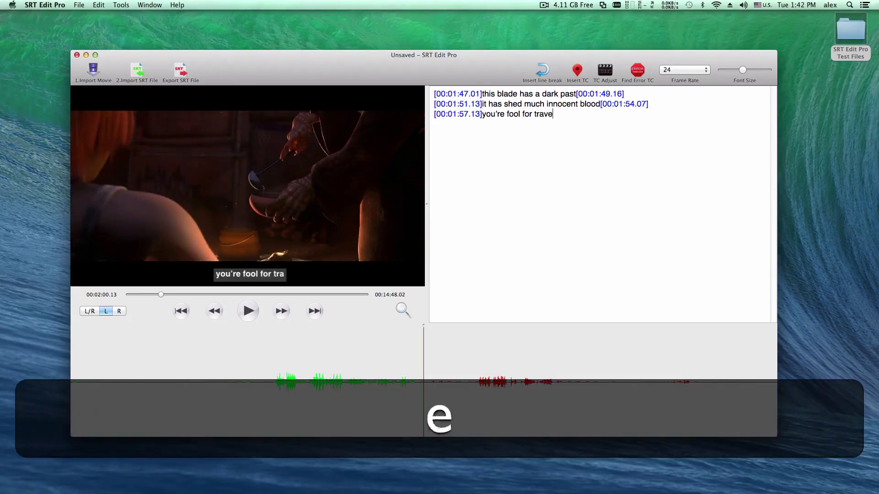
left_click(541, 69)
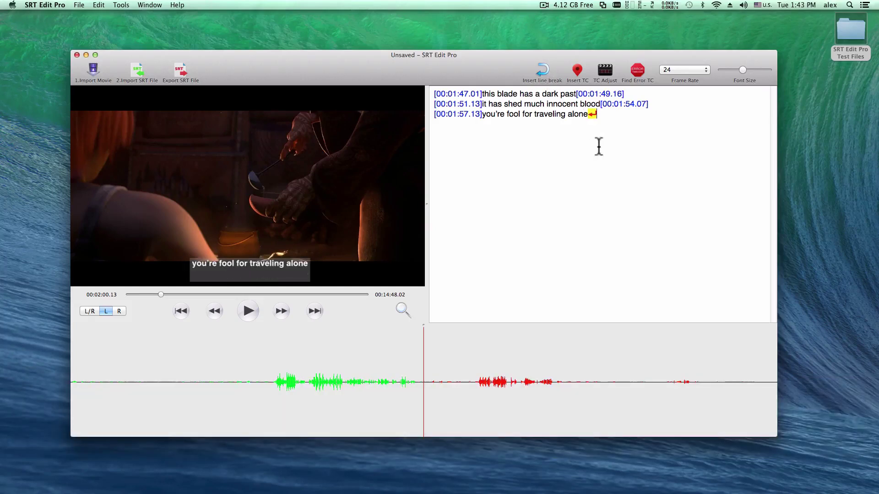
type("so completely")
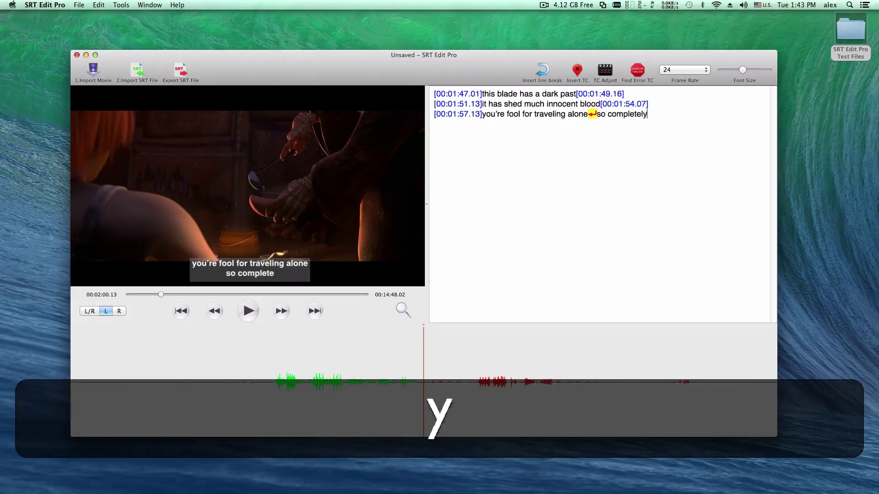
type(" unprepared")
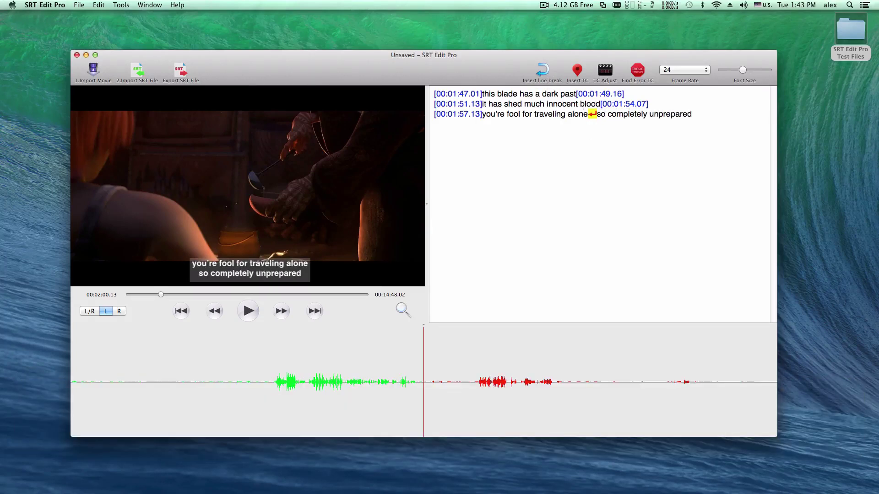
key("F6")
key("Return")
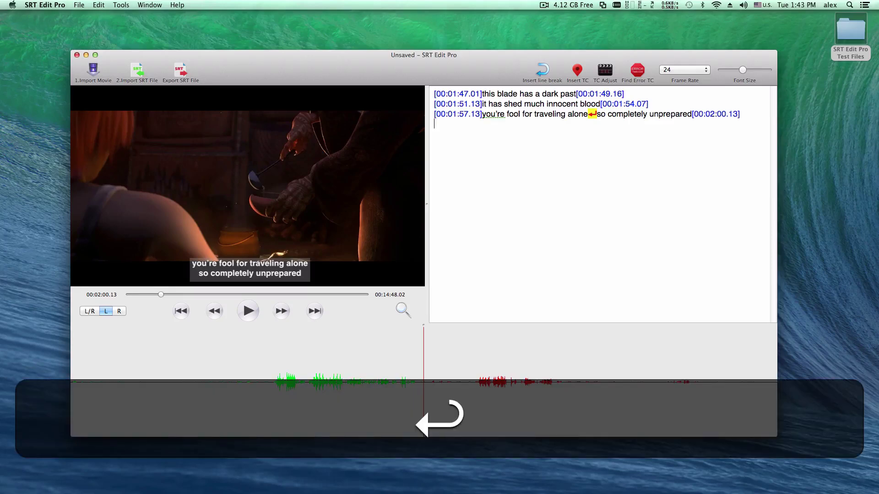
- Add the fourth subtitle "you're luck your blood's stell flowing" with time codes 00:02:01.07 and 00:02:03.04
key("Tab")
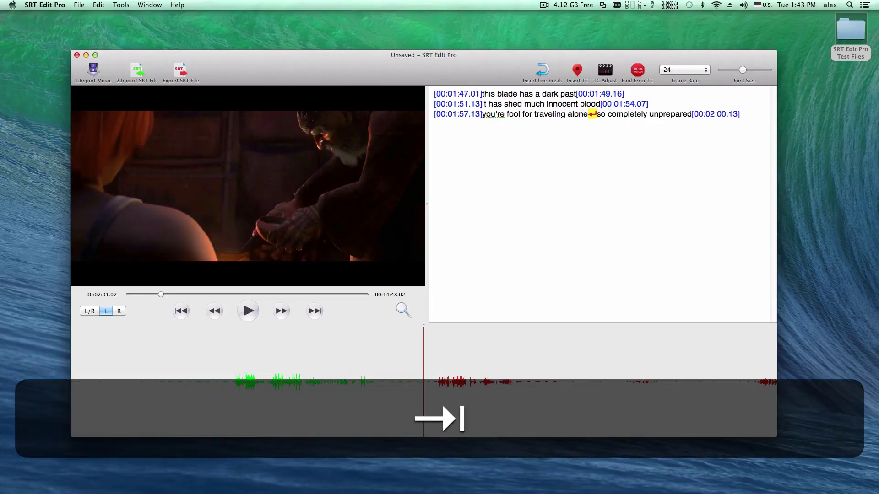
key("F6")
key("Tab")
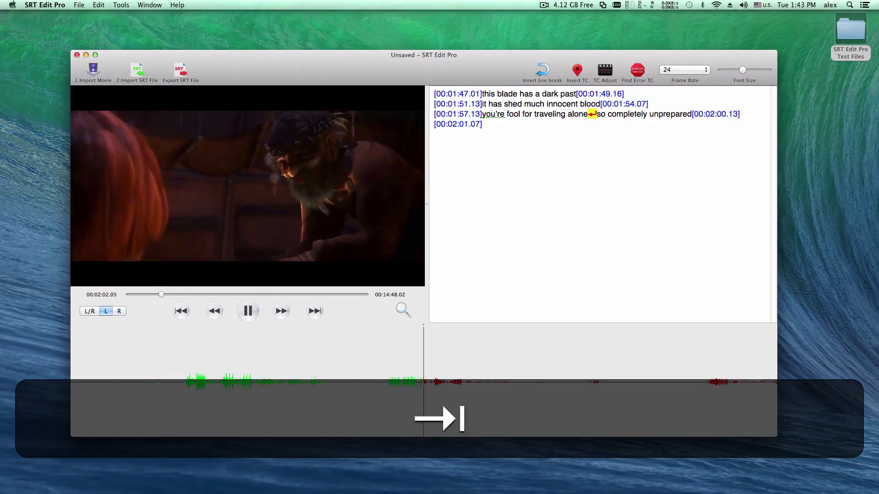
key("Tab")
type("you")
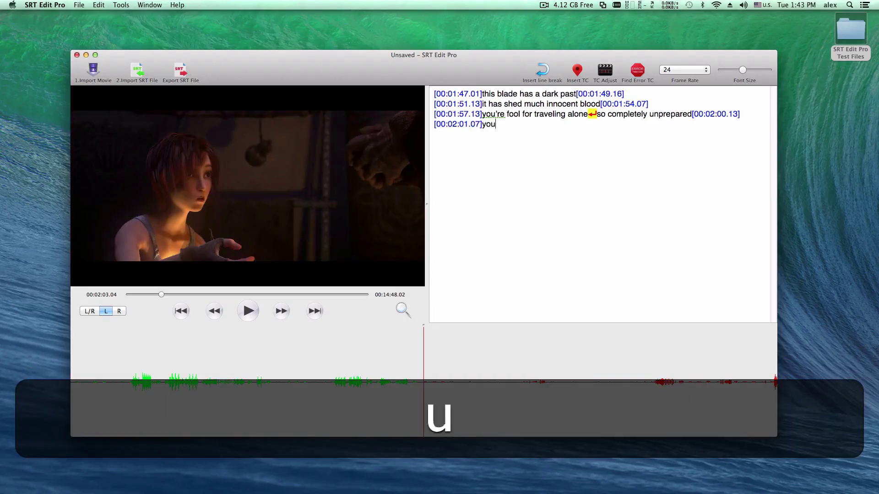
type("'re luck your blood's stell flowing")
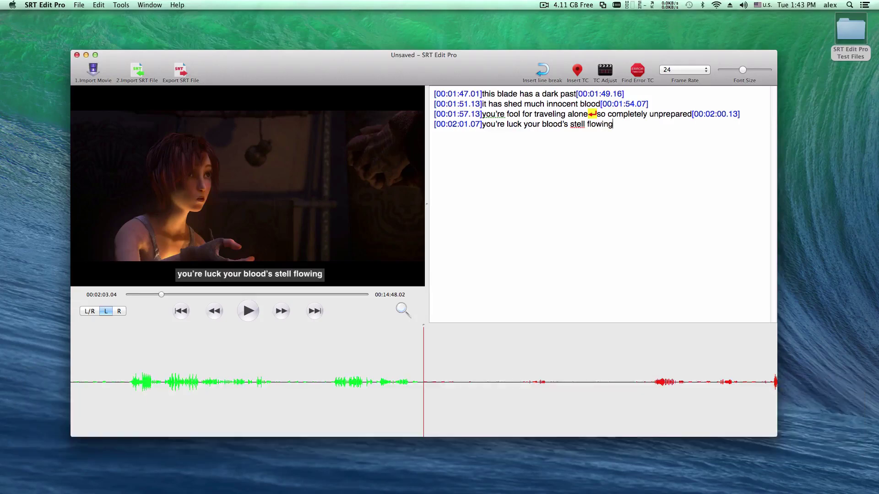
key("F6")
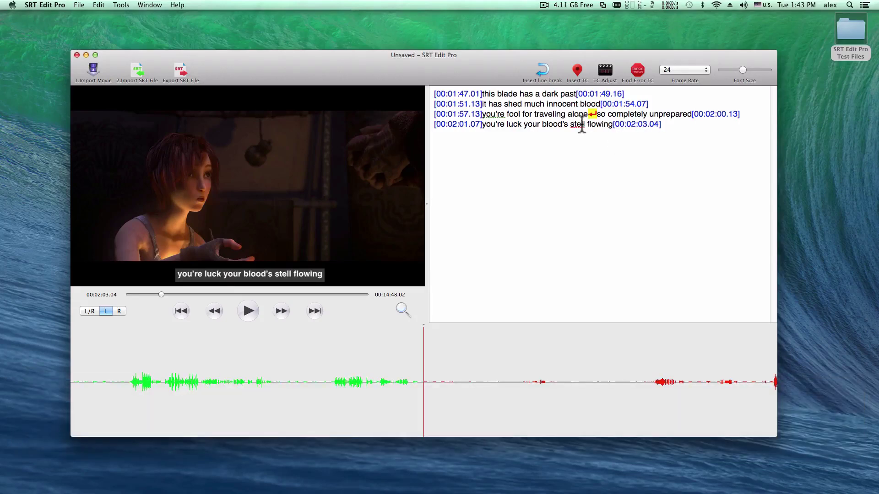
- Correct "stell" to "still" in the fourth subtitle and start a new row
left_click(585, 123)
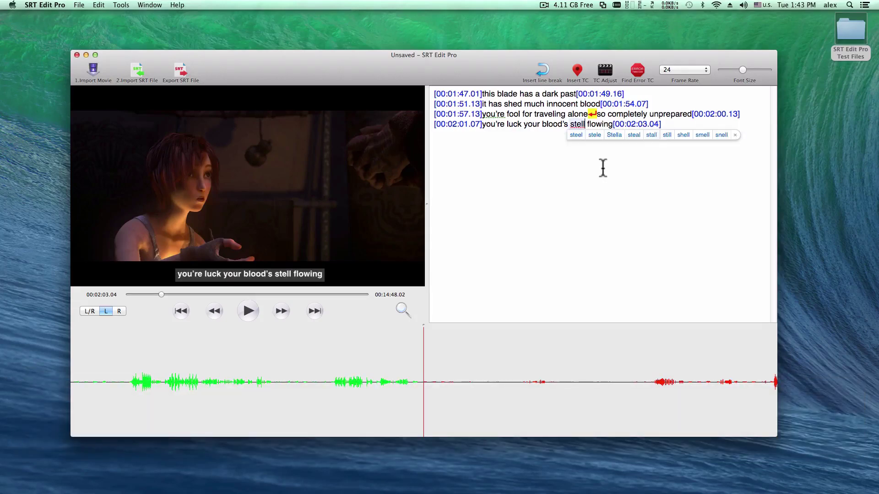
key("BackSpace")
key("BackSpace")
key("BackSpace")
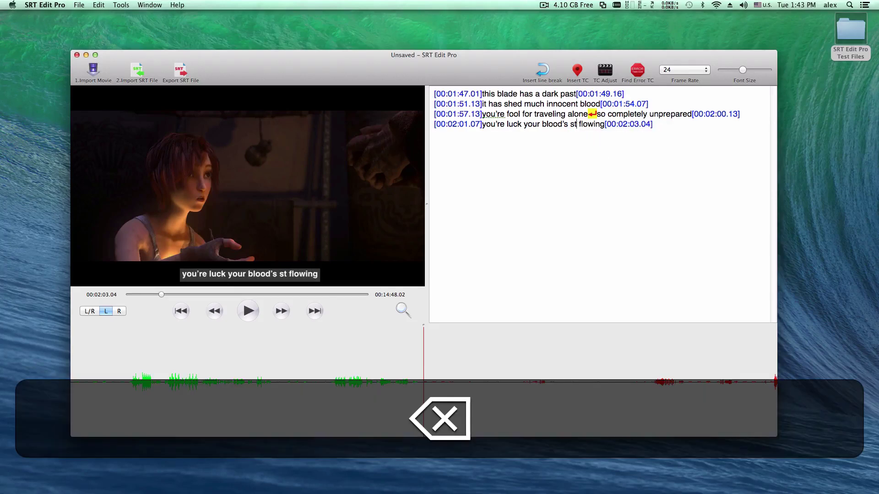
type("ill")
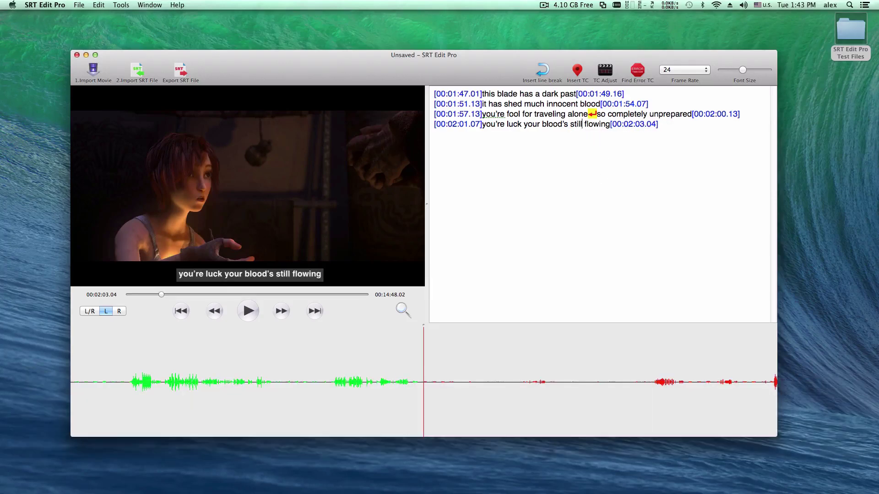
key("Return")
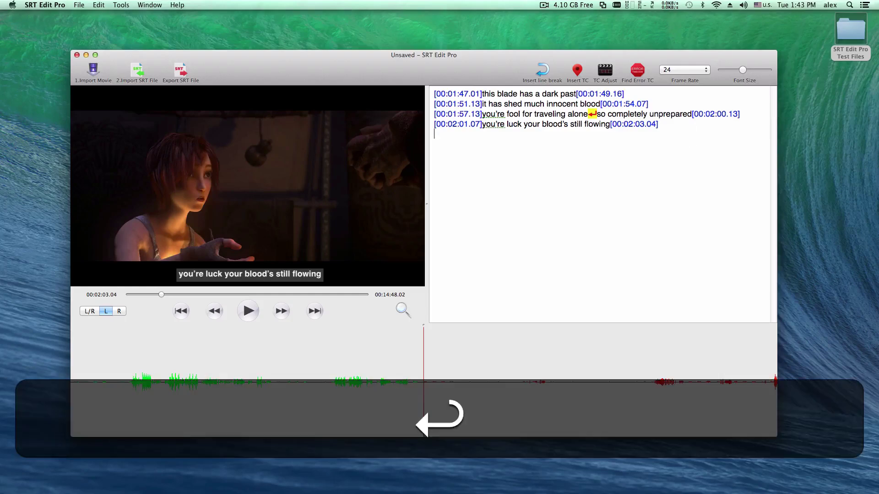
- Play the movie through the next spoken line, go back to its start, and insert the time code 00:02:04.20
key("Tab")
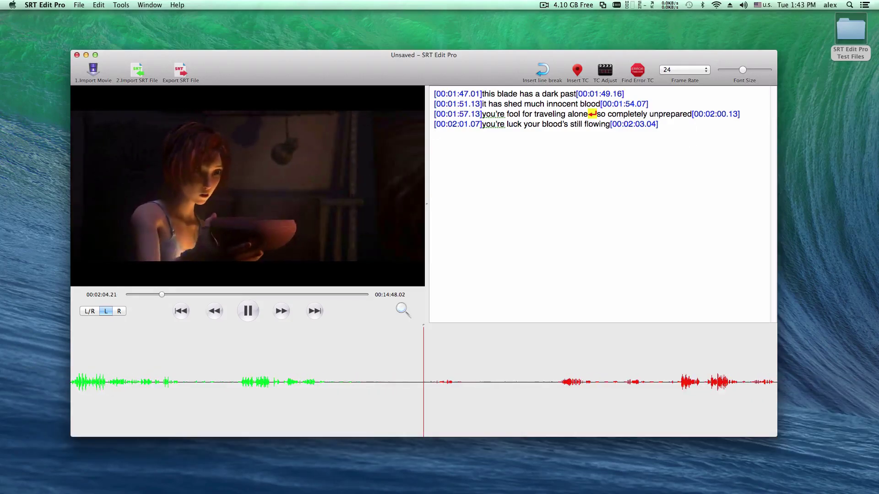
key("Tab")
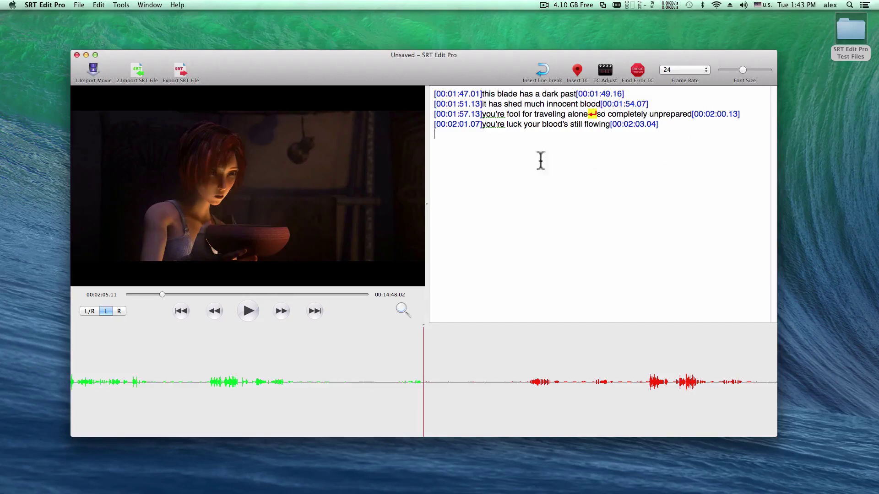
left_click(214, 311)
left_click(214, 312)
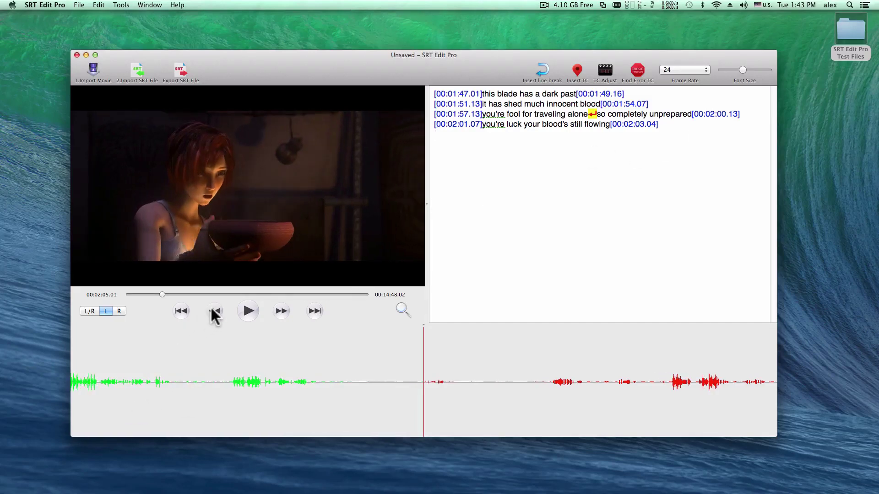
left_click(214, 311)
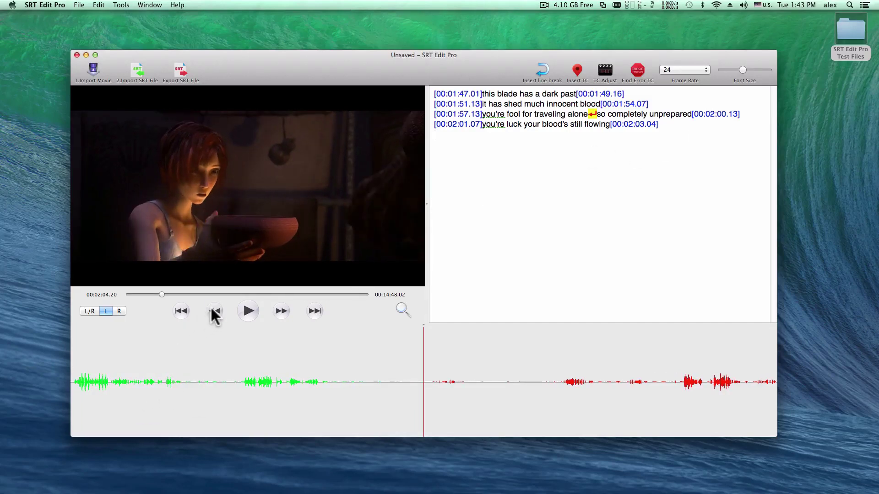
key("F6")
- Write the fifth subtitle "thank you", end it with the time code 00:02:05.18, and start a new row
type("tha")
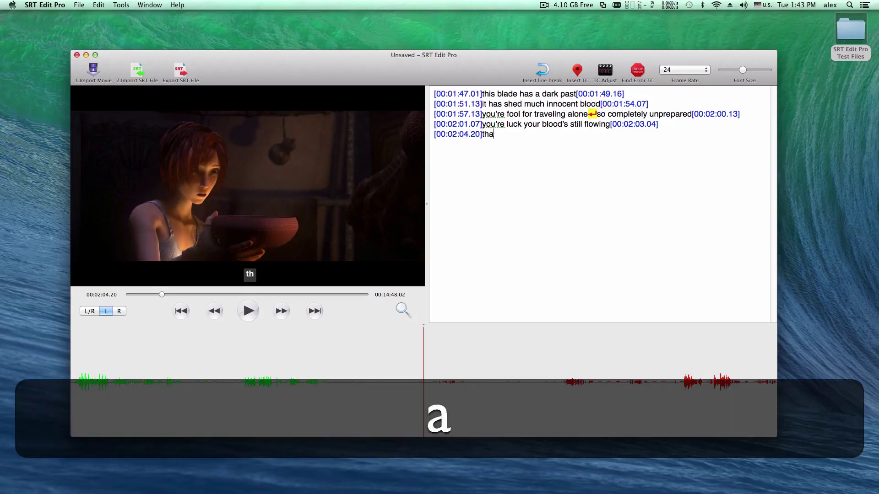
type("nk you")
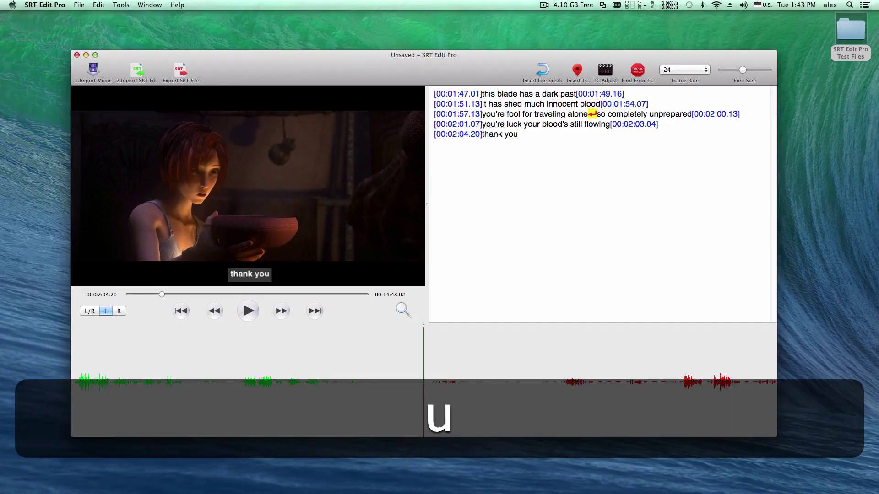
key("Tab")
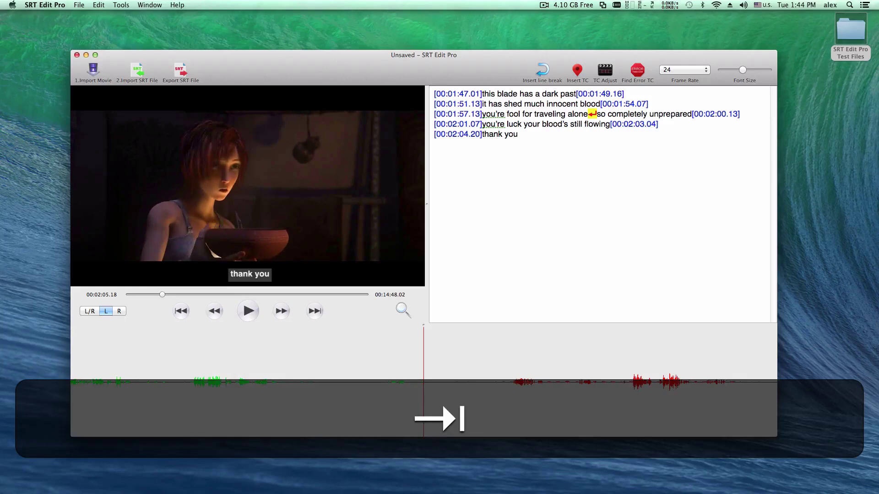
key("F6")
key("Return")
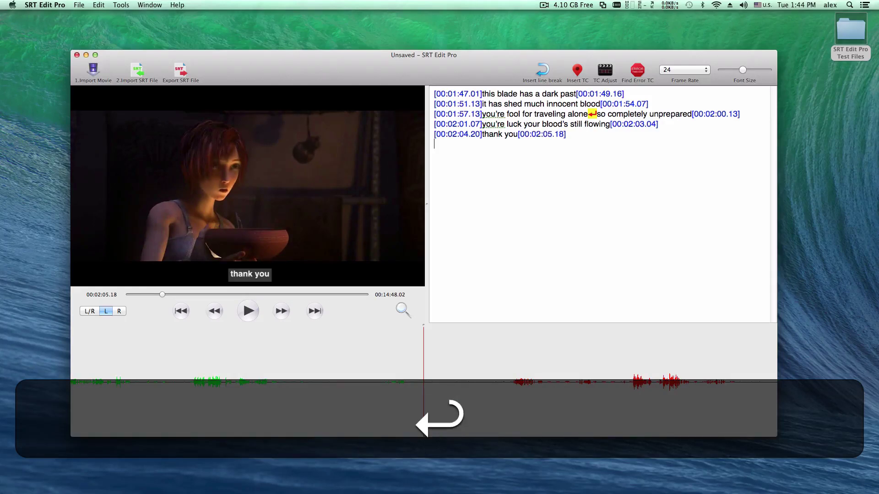
- Add the sixth subtitle "so, what brings you to land of gate keepers", timed from 00:02:07.05 to 00:02:11.15
key("Tab")
key("Tab")
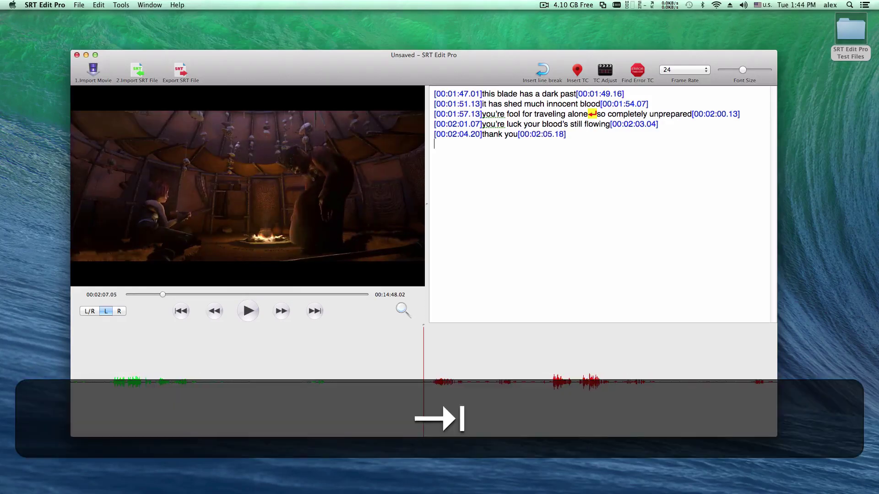
key("F6")
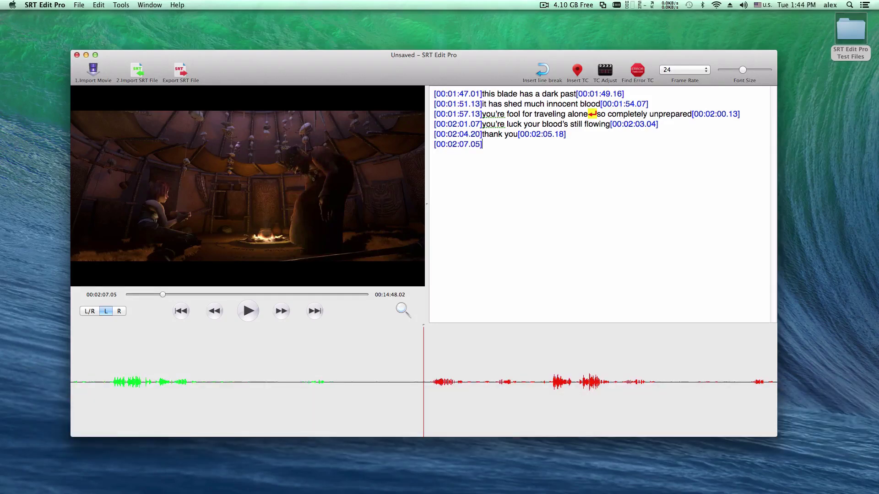
key("Tab")
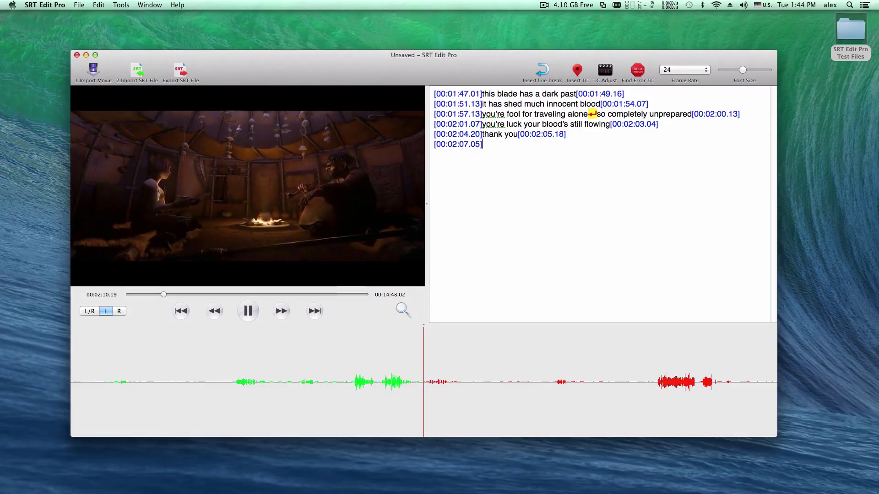
key("Tab")
type("so, ")
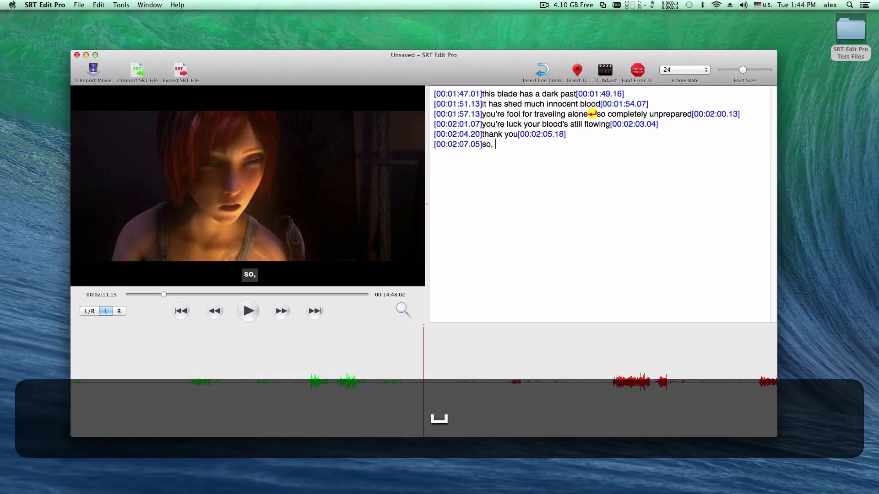
type("what brings you to land of gate keepers")
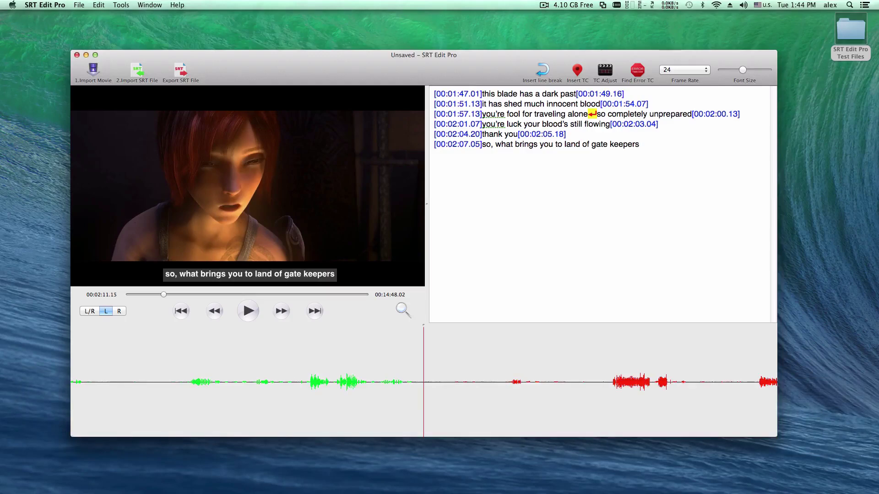
key("F6")
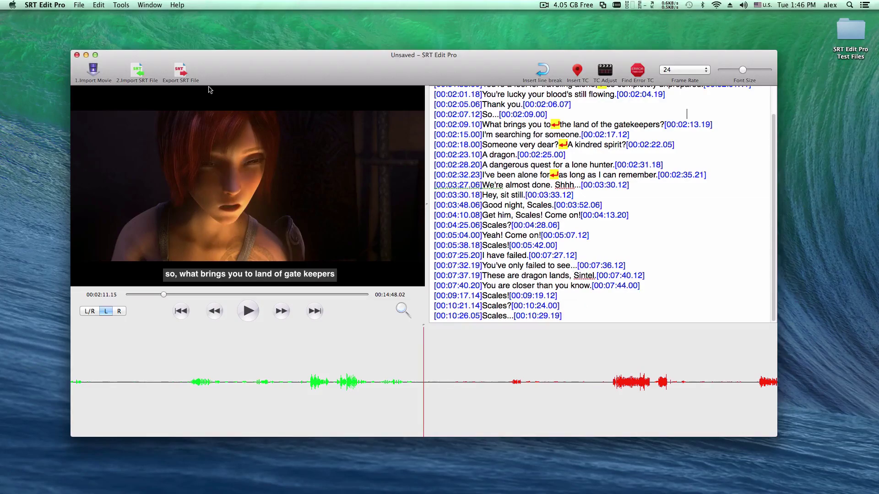
- Export the completed subtitles to the Desktop as output.srt and select the exported file there
left_click(183, 73)
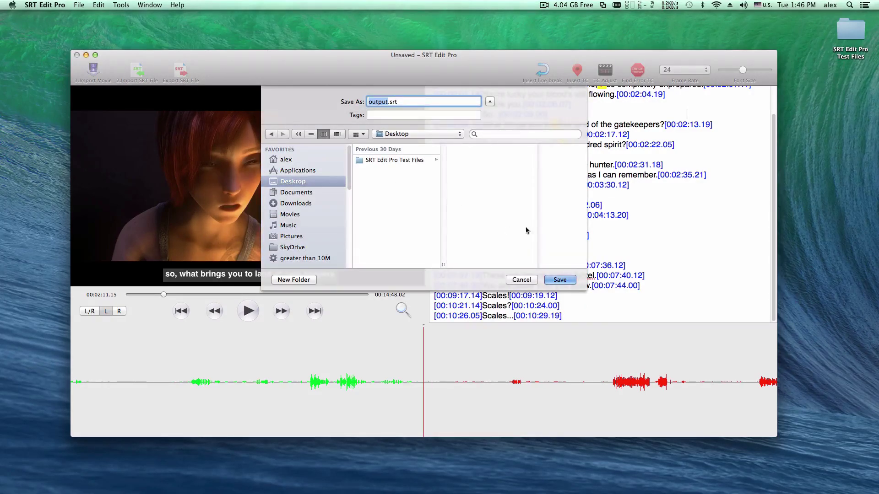
left_click(559, 280)
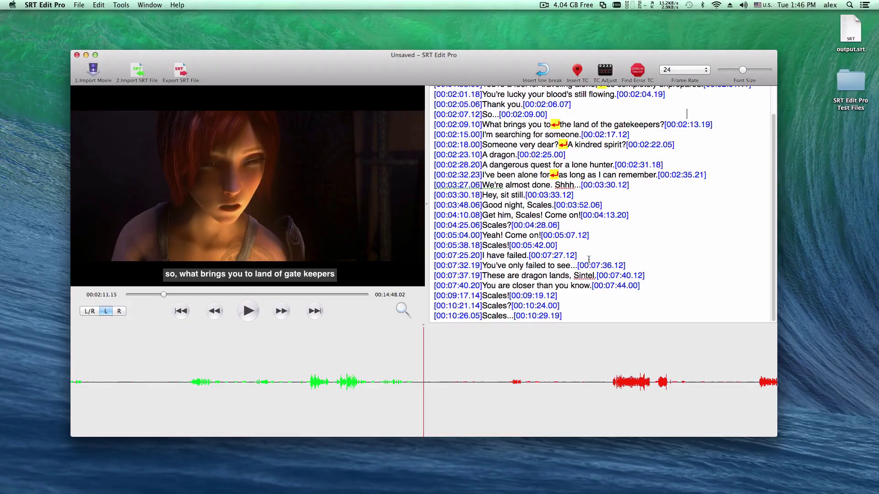
left_click(847, 36)
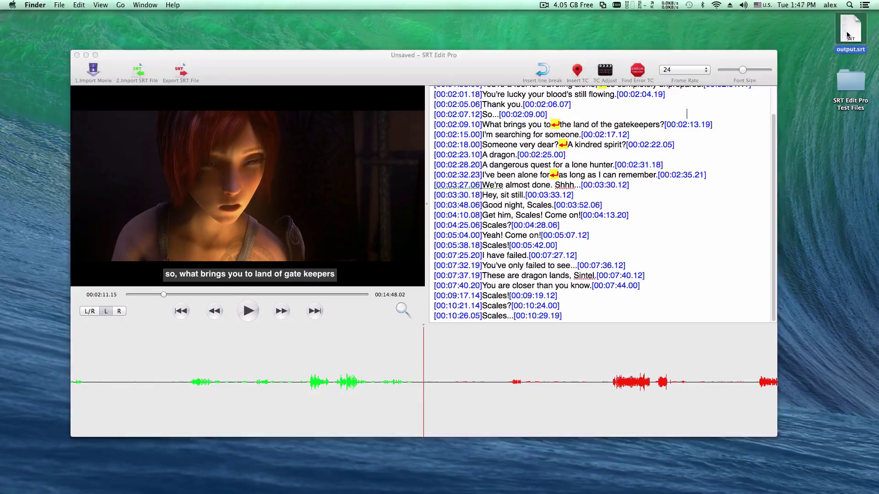
- Open the exported output.srt from the Desktop in TextEdit and look through its numbered, timed subtitle entries
right_click(847, 37)
mouse_move(778, 45)
left_click(702, 131)
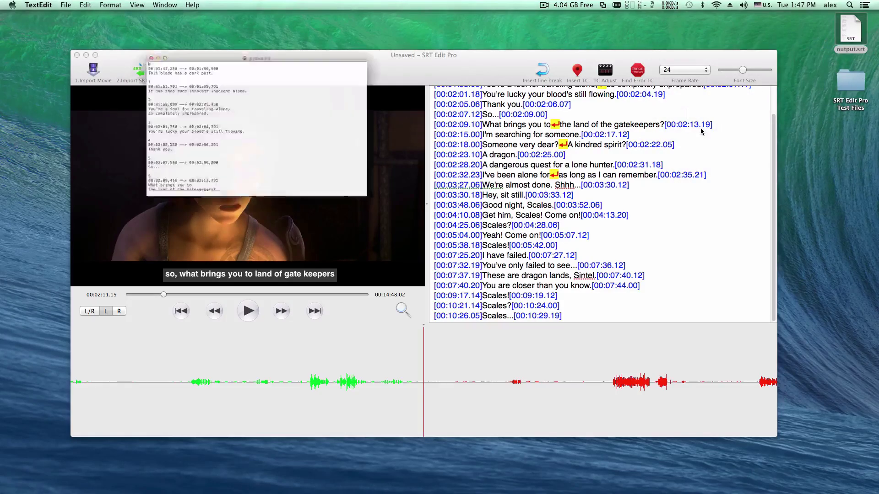
scroll(173, 165, "down", 10)
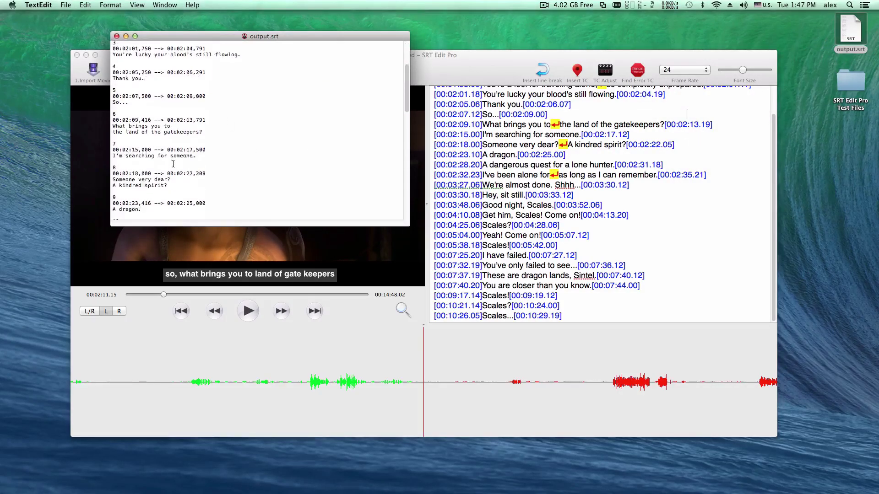
scroll(173, 163, "down", 6)
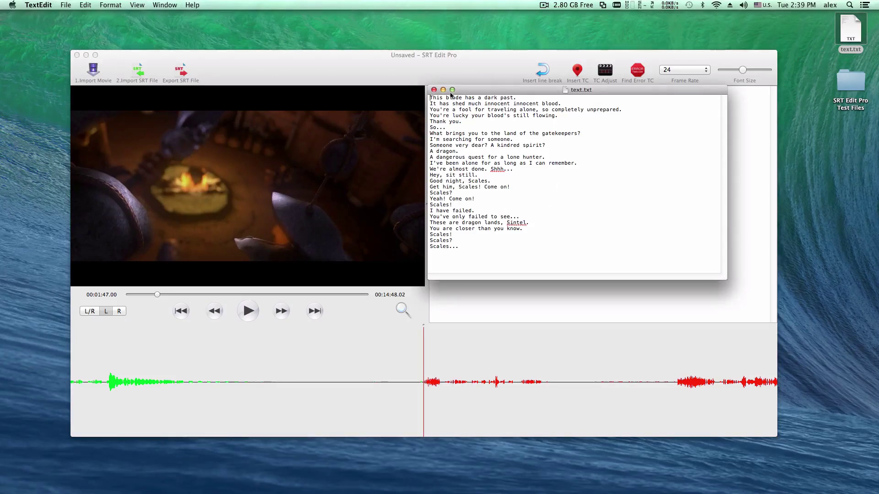
- Close the text.txt window, load text.txt from the Desktop into SRT Edit Pro's subtitle editor, and place the cursor before the first line
left_click(434, 89)
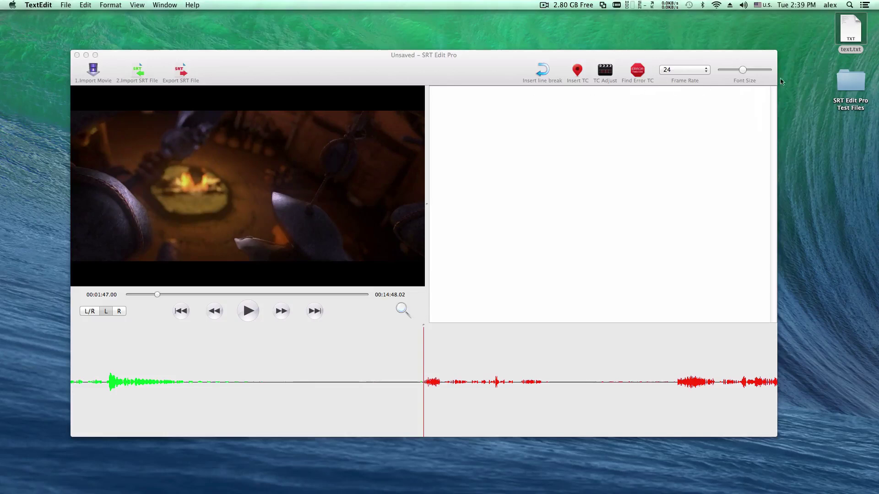
left_click_drag(846, 28, 567, 177)
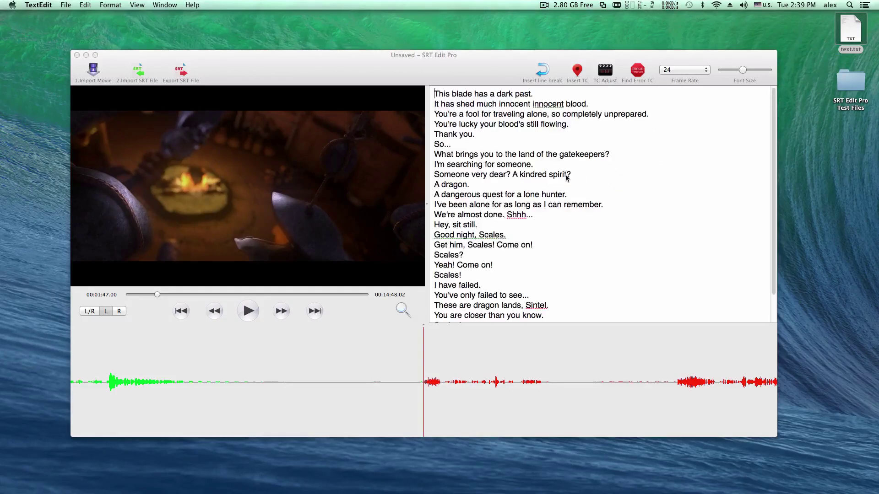
left_click(434, 93)
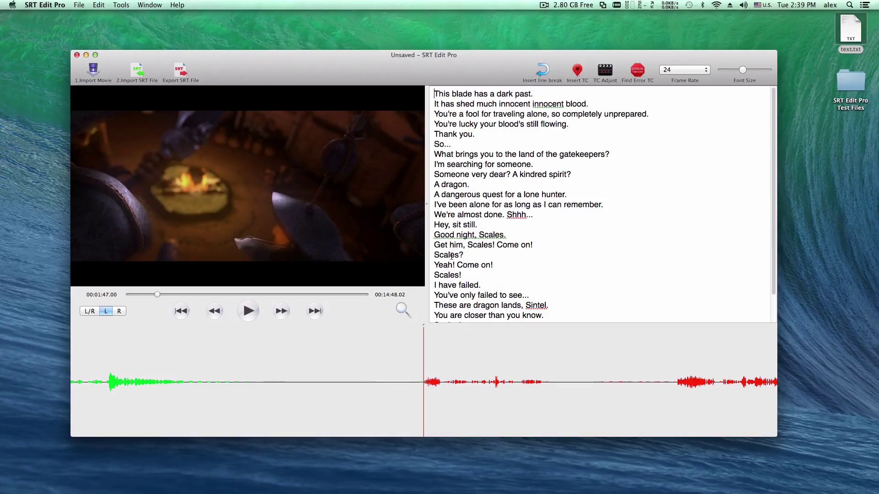
- Time the first line "This blade has a dark past." from 00:01:46.19 to 00:01:49.08 with inserted time codes
key("super+k")
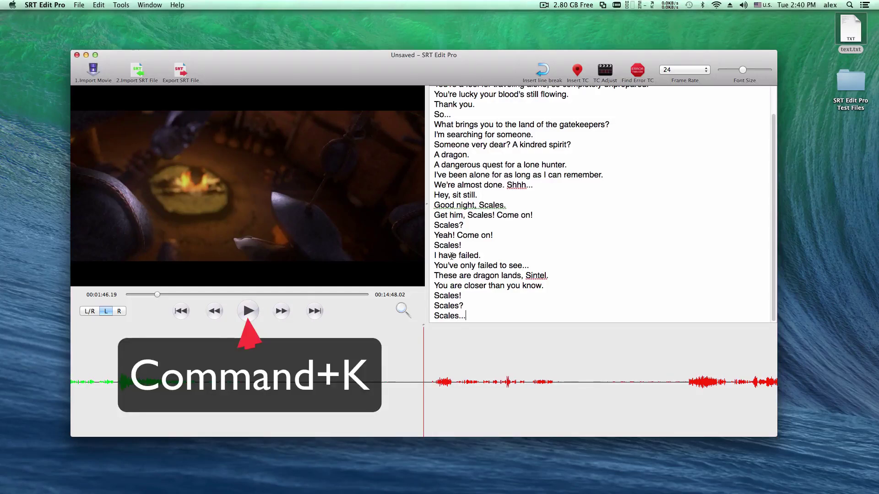
key("super+j")
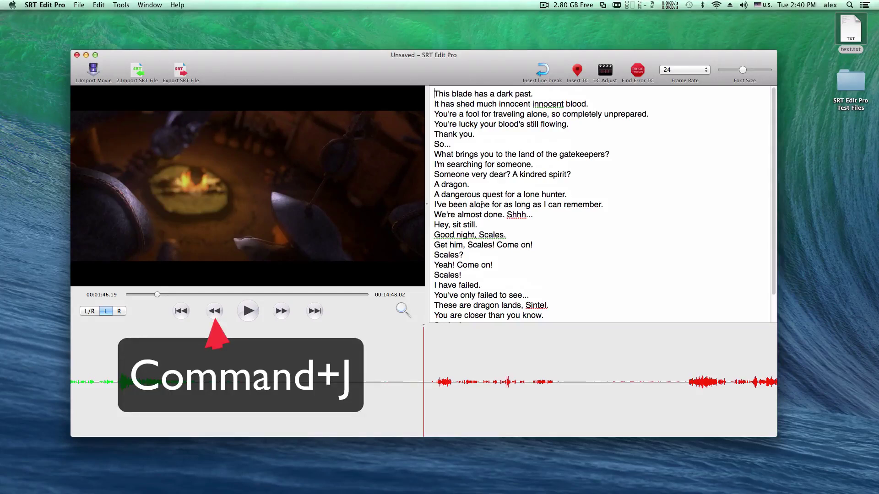
key("super+comma")
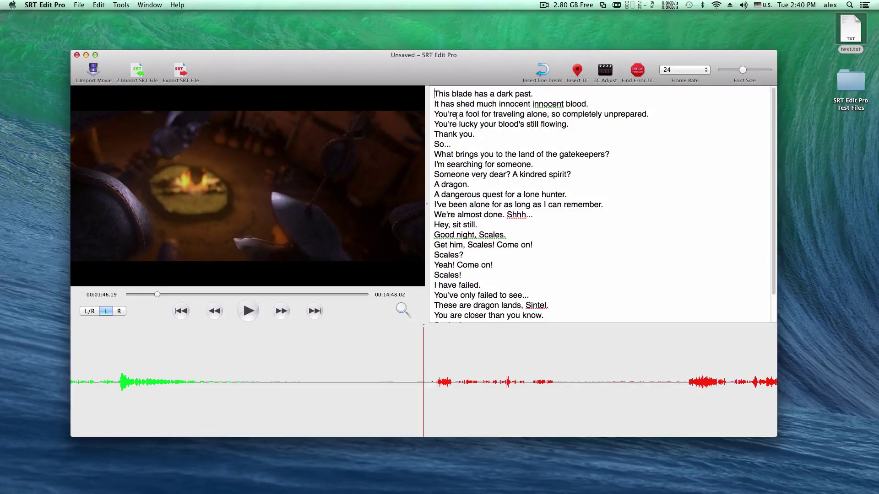
key("super+comma")
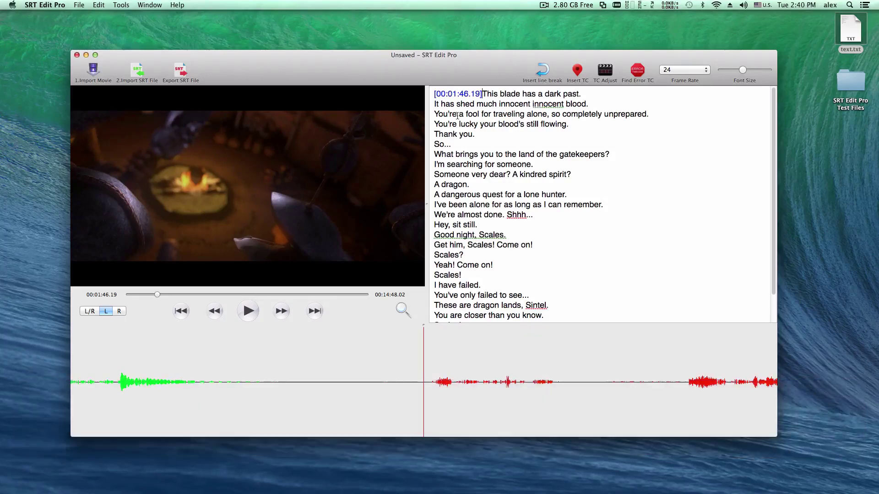
key("Tab")
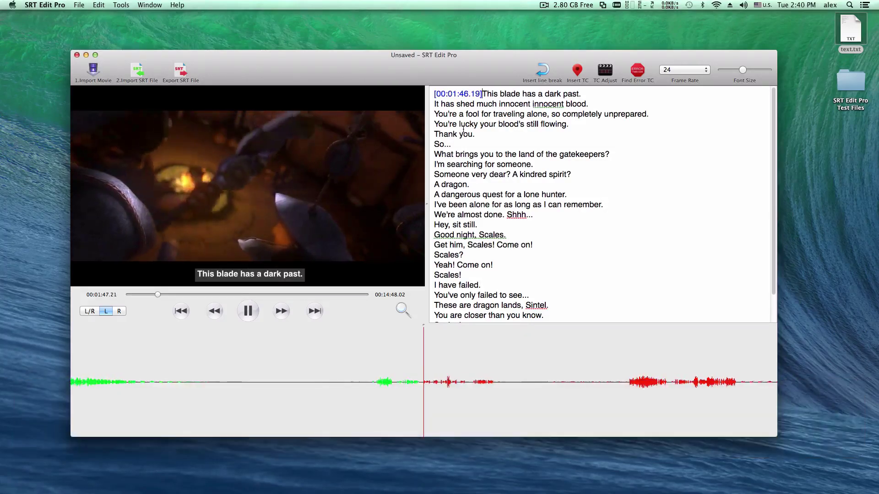
key("Tab")
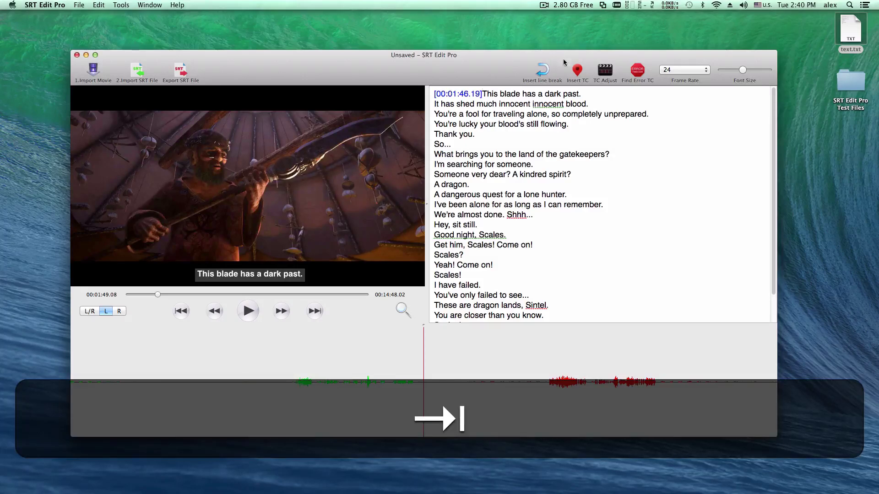
key("super")
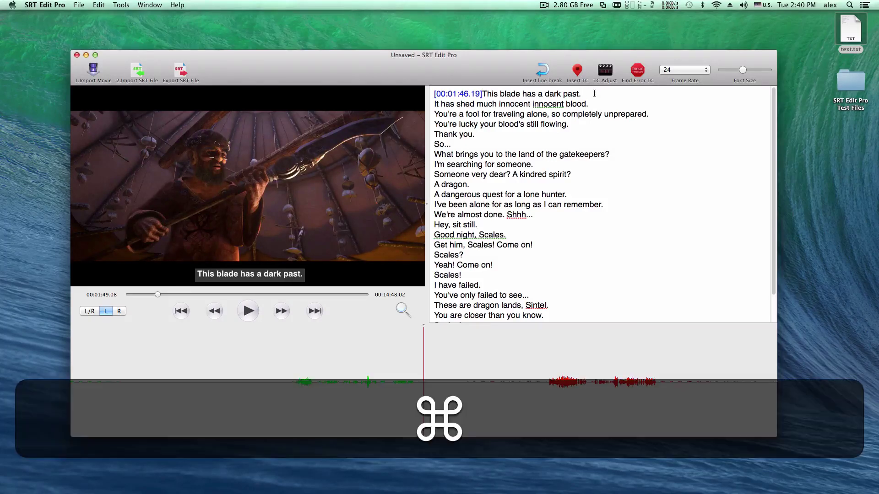
key("super+comma")
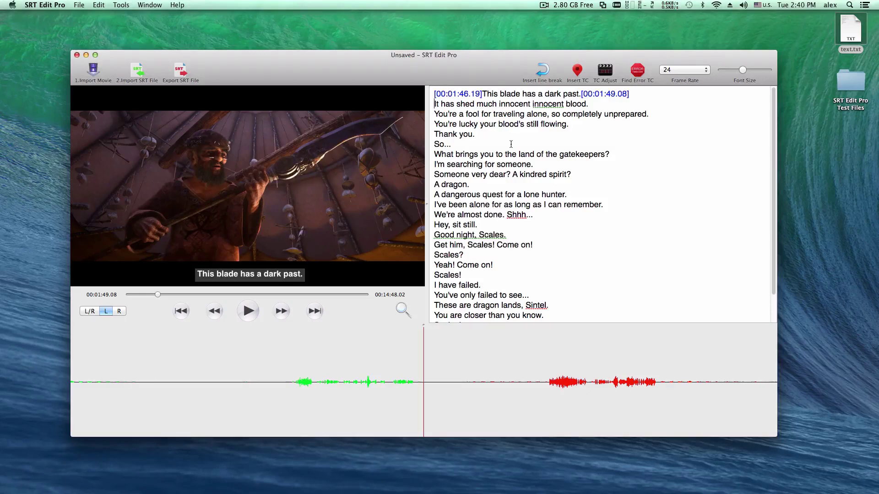
- Play on to the second line, "It has shed much innocent innocent blood.", and time it from 00:01:51.06 to 00:01:54.06
key("super+k")
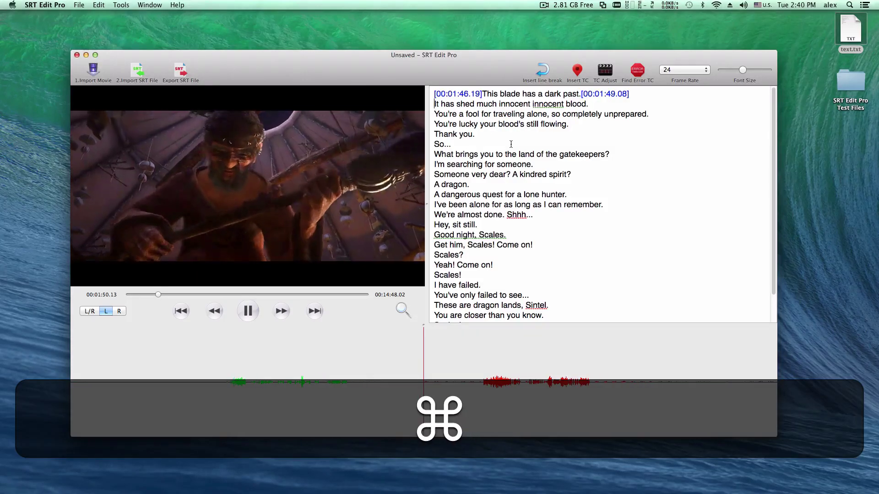
key("super+k")
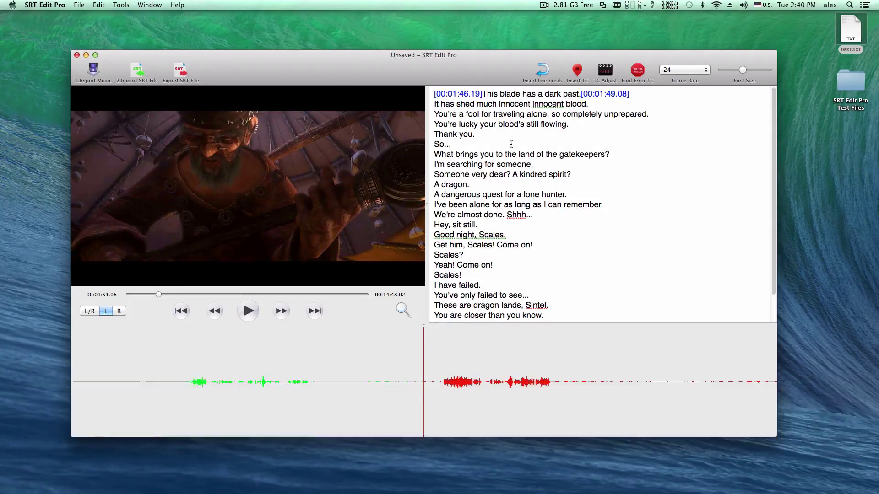
key("super+comma")
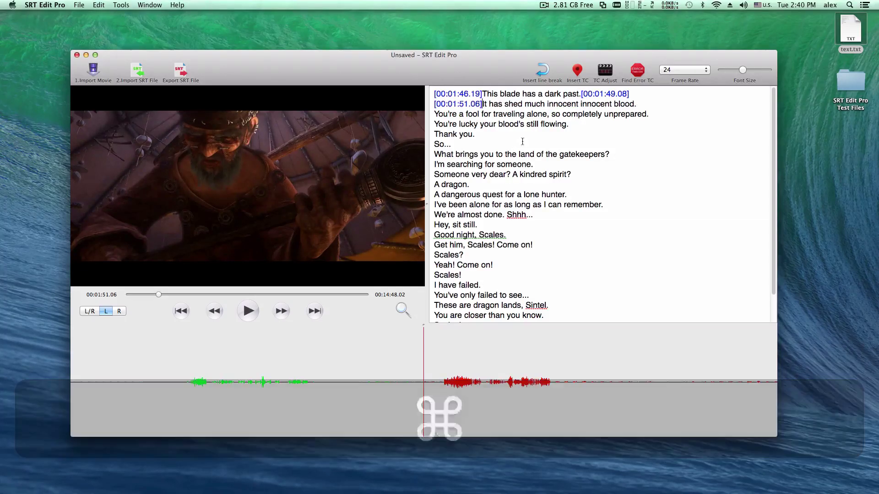
key("Tab")
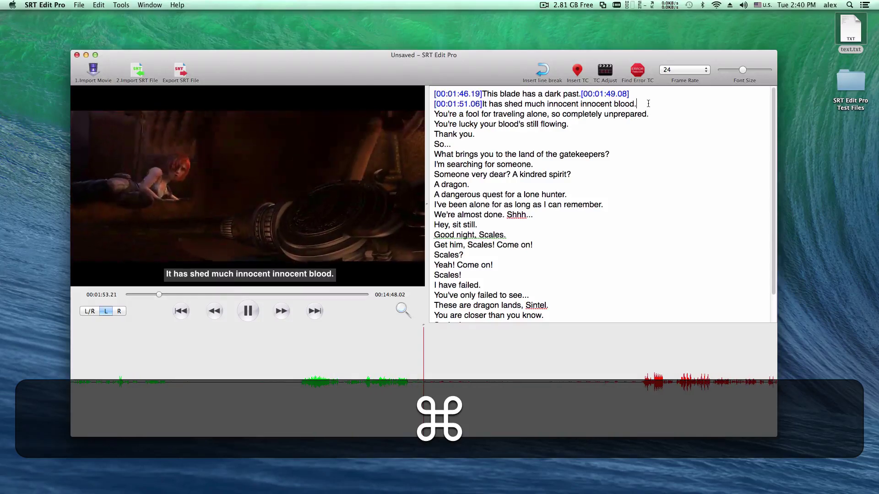
key("super+k")
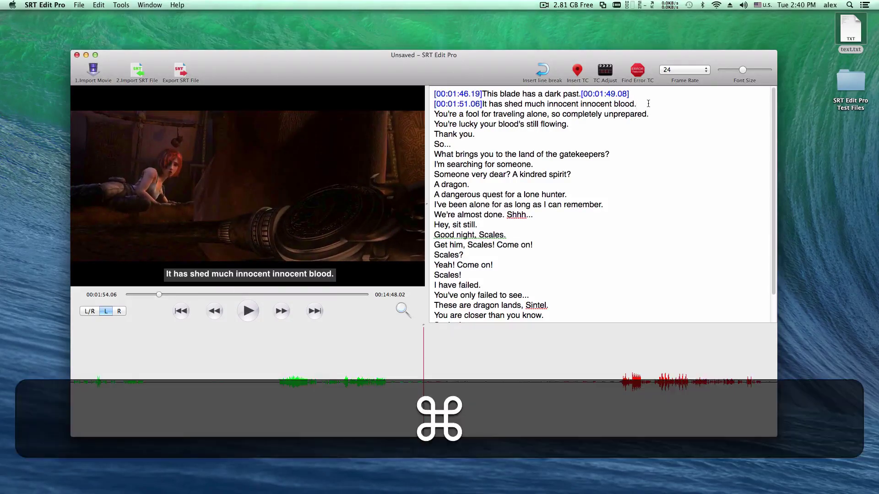
key("super+comma")
- Time the third line "You're a fool for traveling alone, so completely unprepared." from 00:01:57.10 to 00:02:00.16
key("super+k")
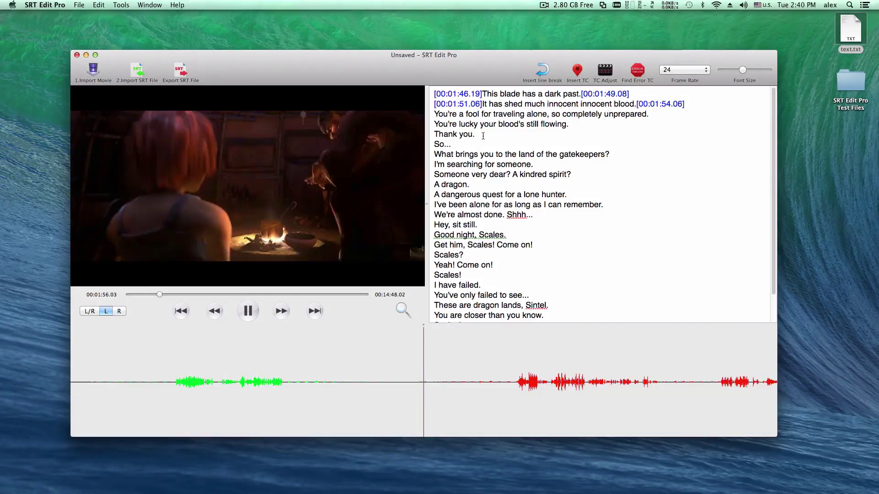
key("super+k")
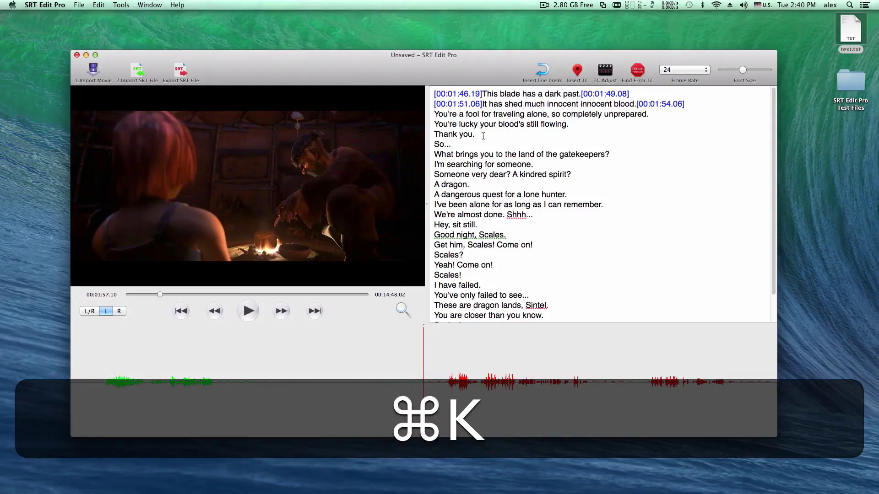
key("super+comma")
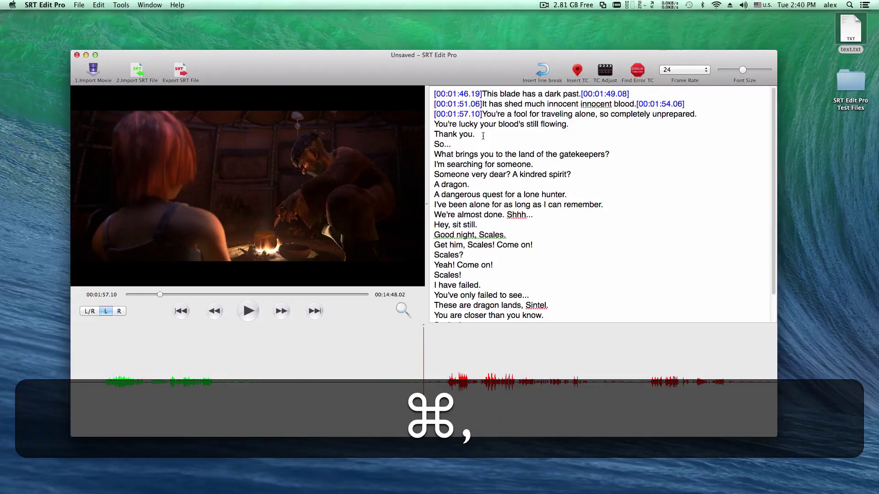
key("super+k")
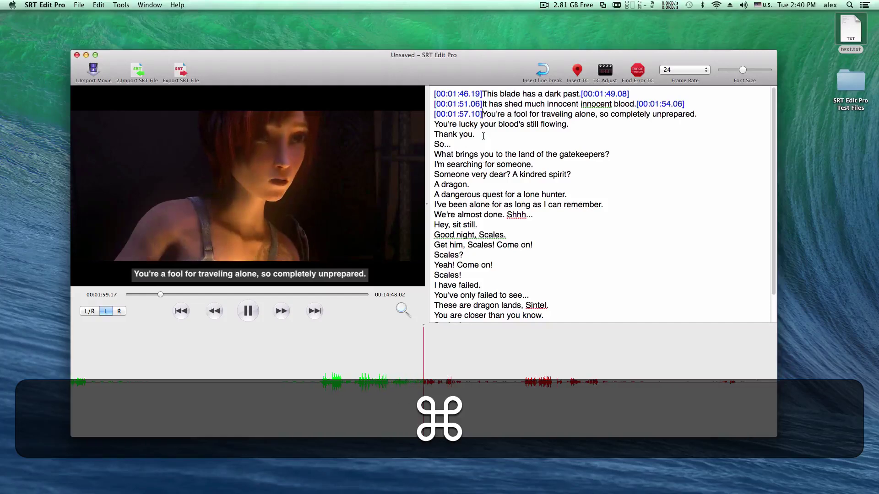
key("super+k")
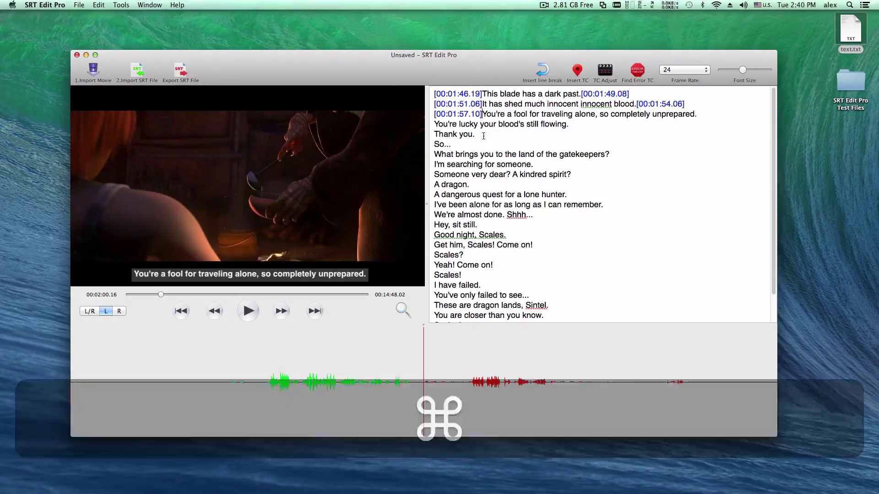
left_click(706, 114)
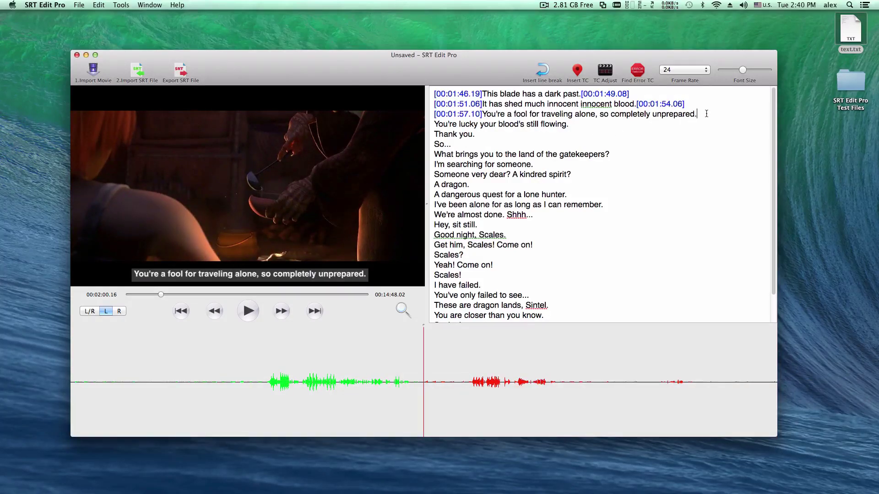
key("super+comma")
- Time the fourth line "You're lucky your blood's still flowing." from 00:02:01.08 to 00:02:03.09, stepping the movie back to the line's start
left_click(433, 124)
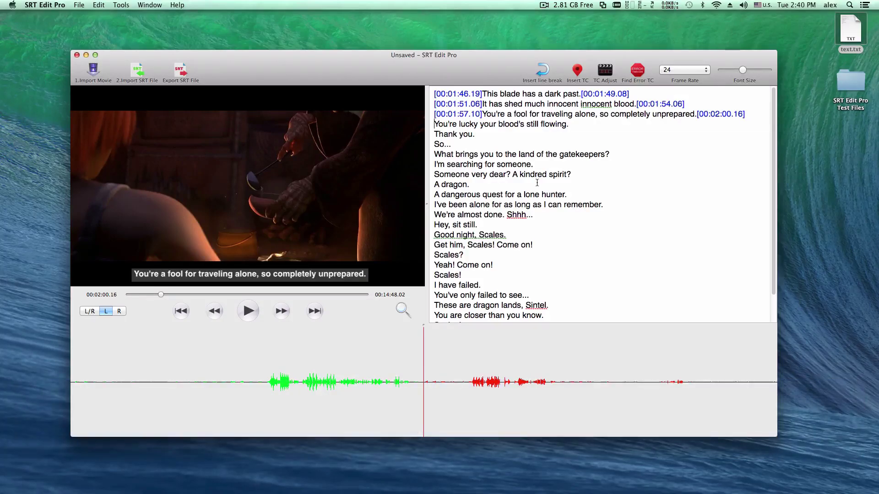
key("super+k")
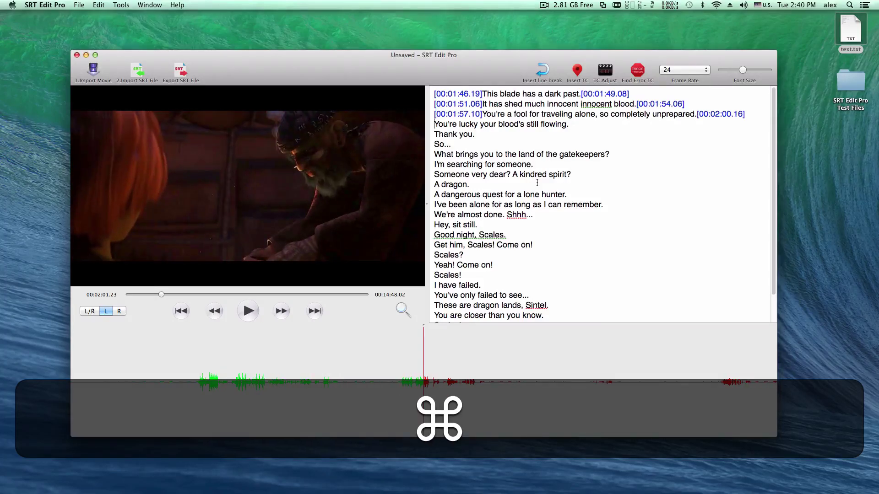
key("super+j")
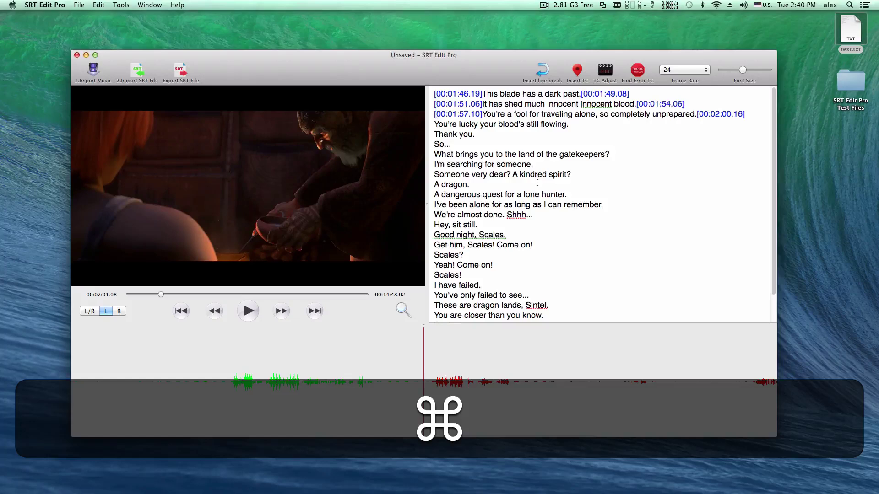
key("super+comma")
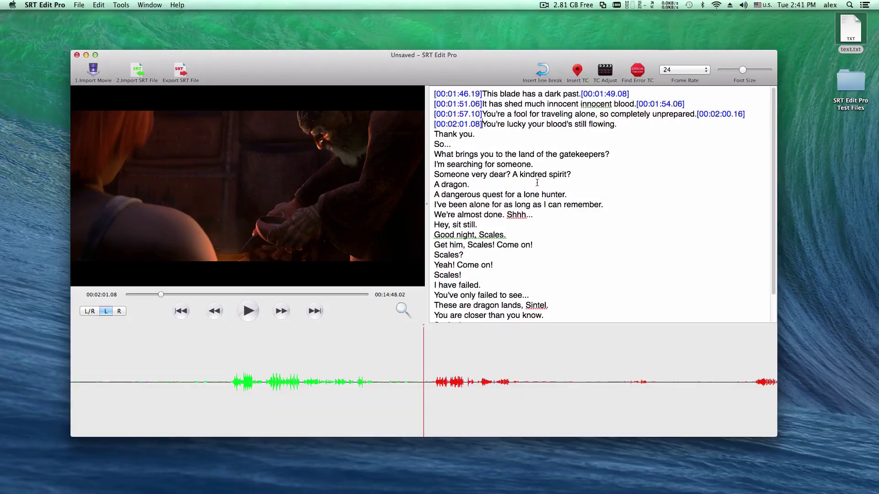
key("super+k")
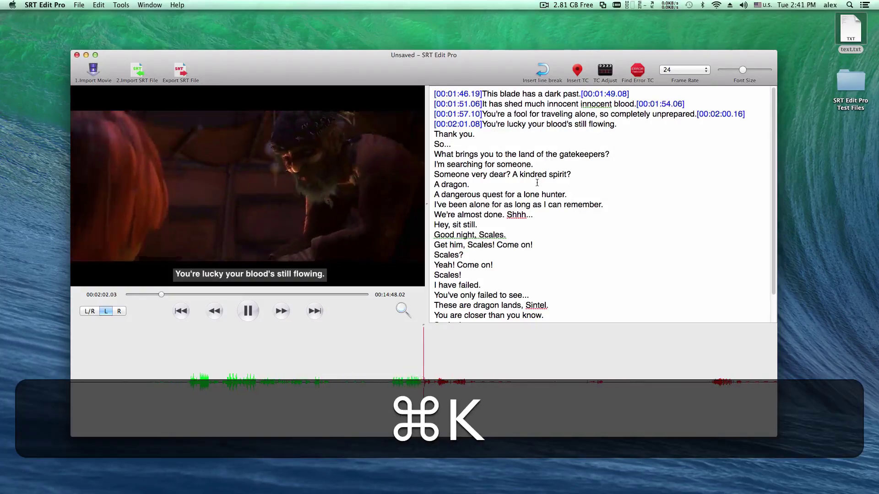
key("super+k")
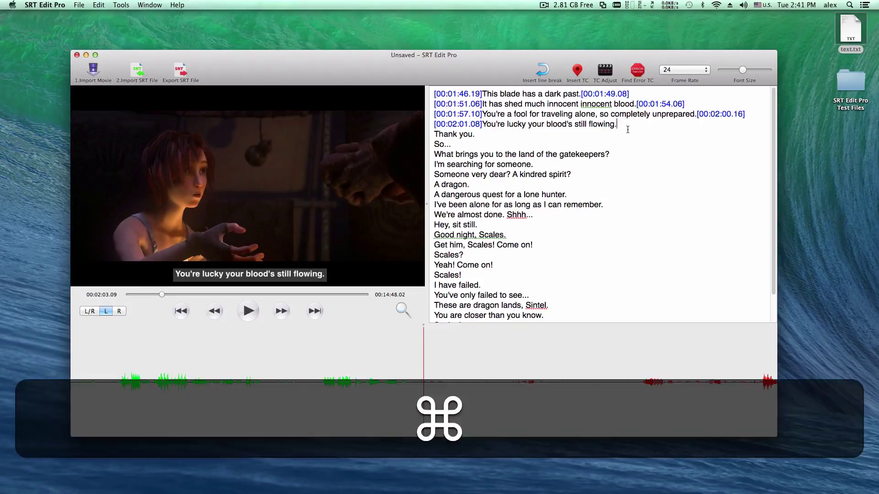
key("super+comma")
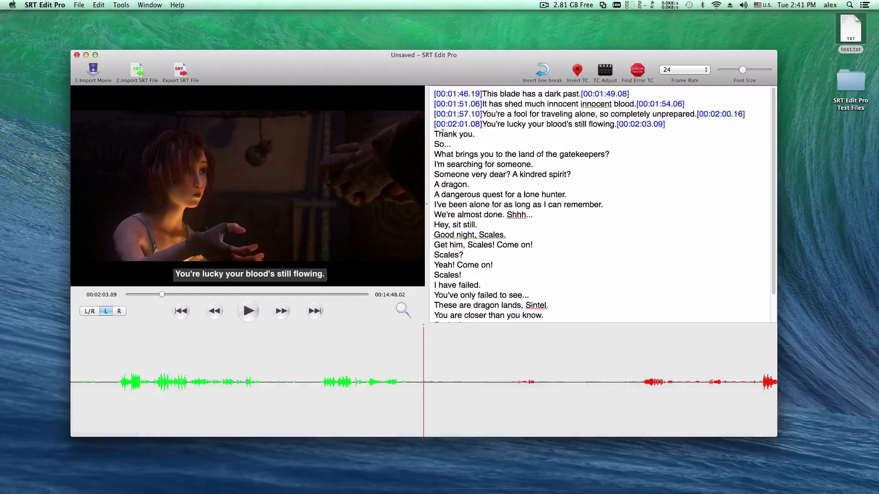
- Play on to the fifth line, "Thank you.", and time it from 00:02:04.20 to 00:02:05.17
key("super+k")
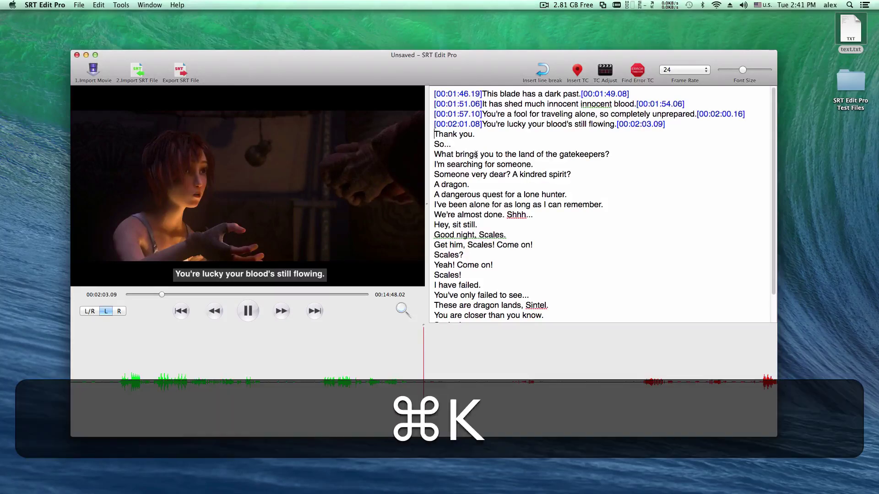
key("super+k")
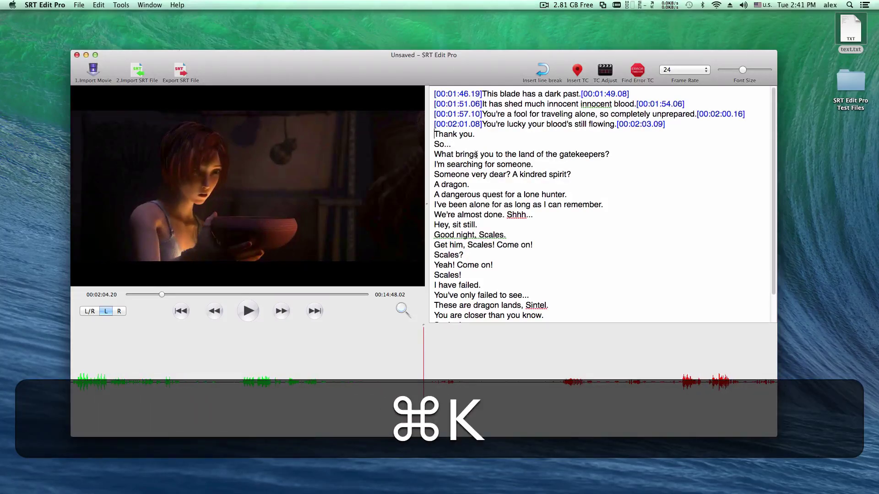
key("super+comma")
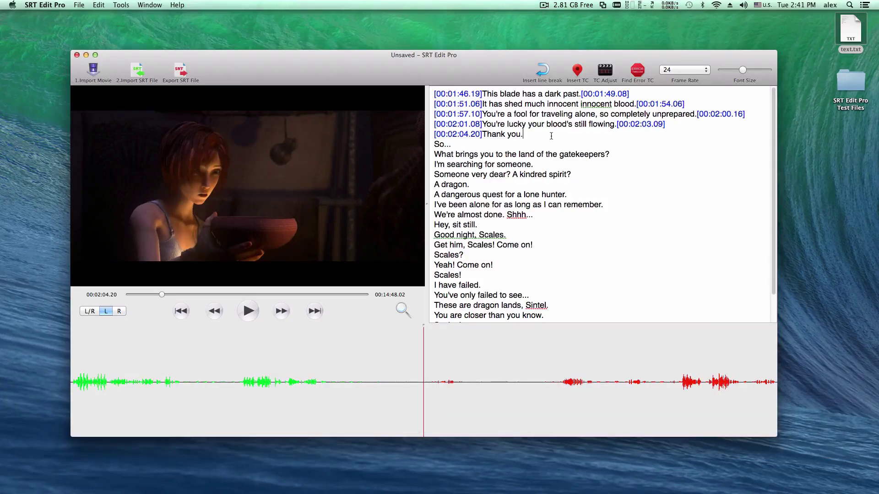
key("super+k")
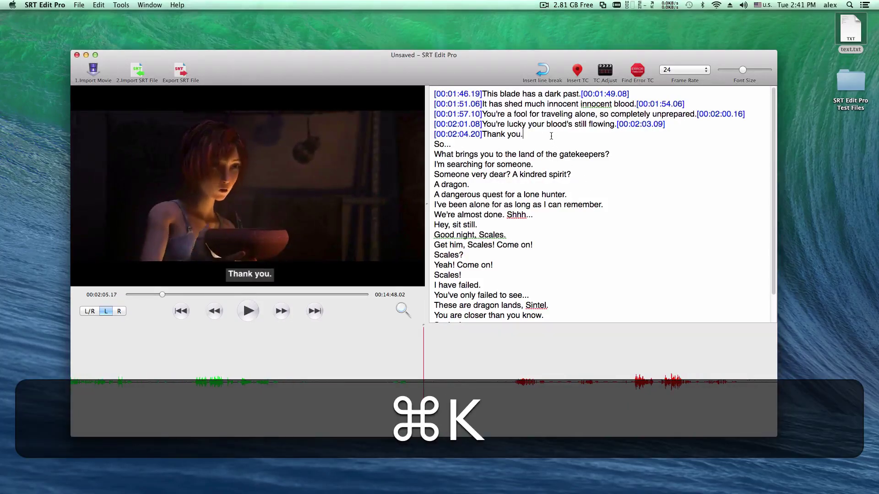
key("super+comma")
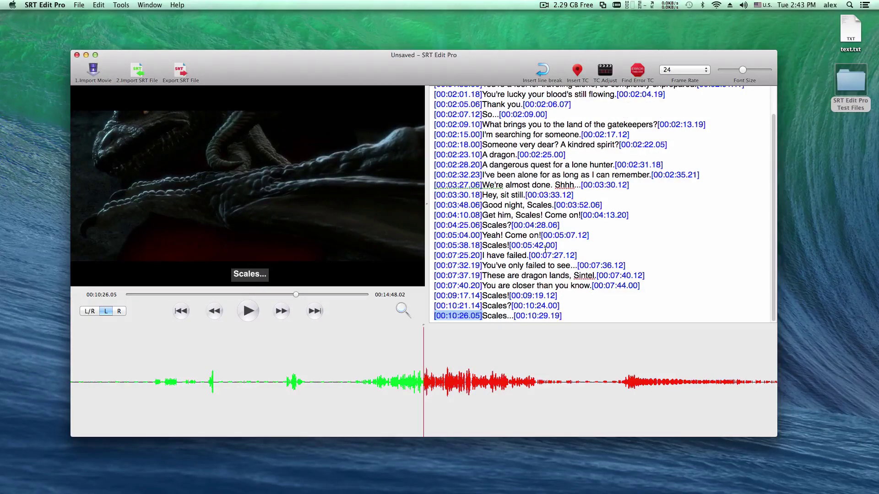
- Export the fully timed subtitles to the Desktop as output1.srt
left_click(180, 73)
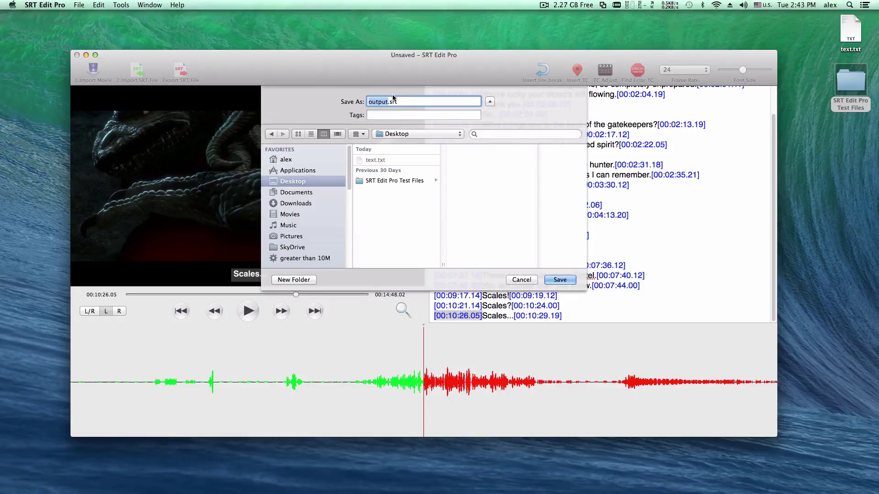
key("Right")
type("1")
left_click(562, 280)
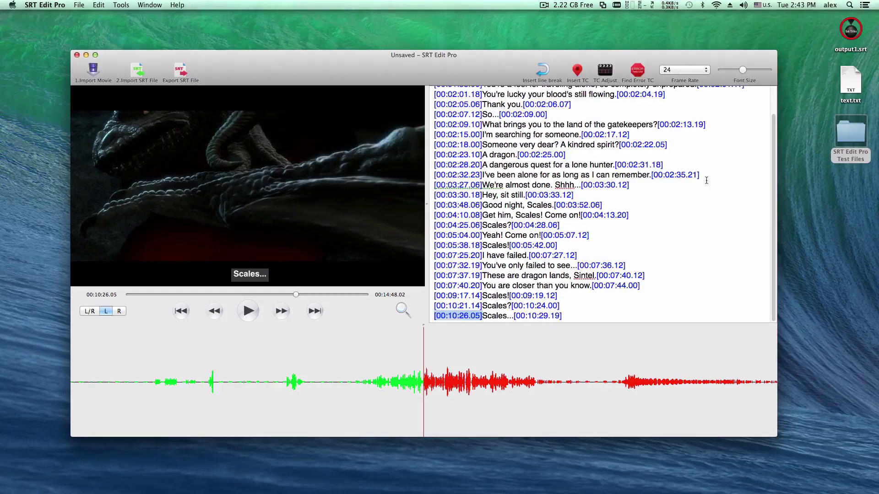